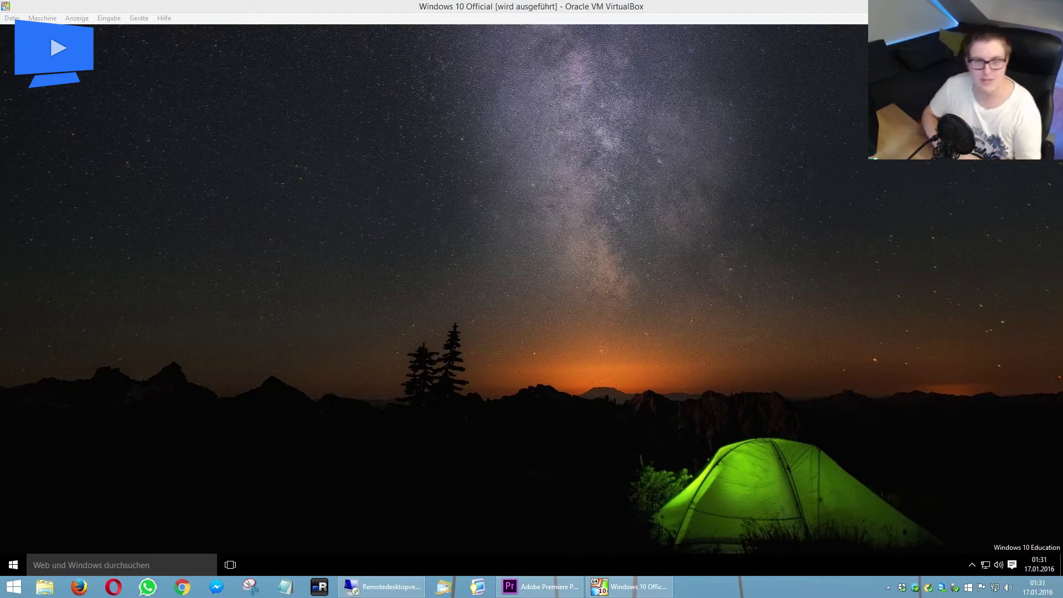
{"action": "left_click", "coordinate": [768, 263]}
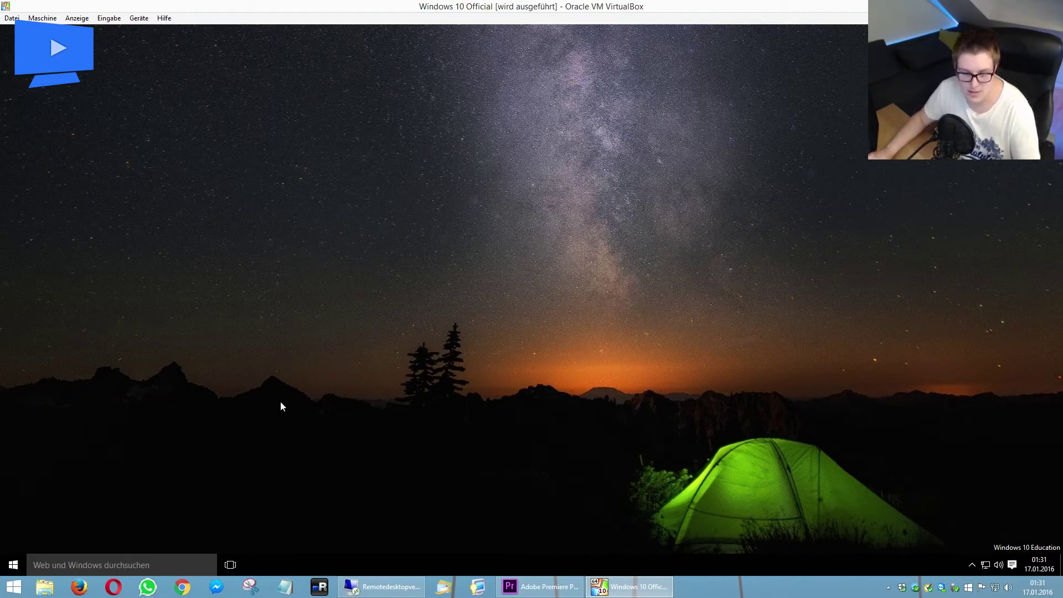
{"action": "left_click", "coordinate": [13, 566]}
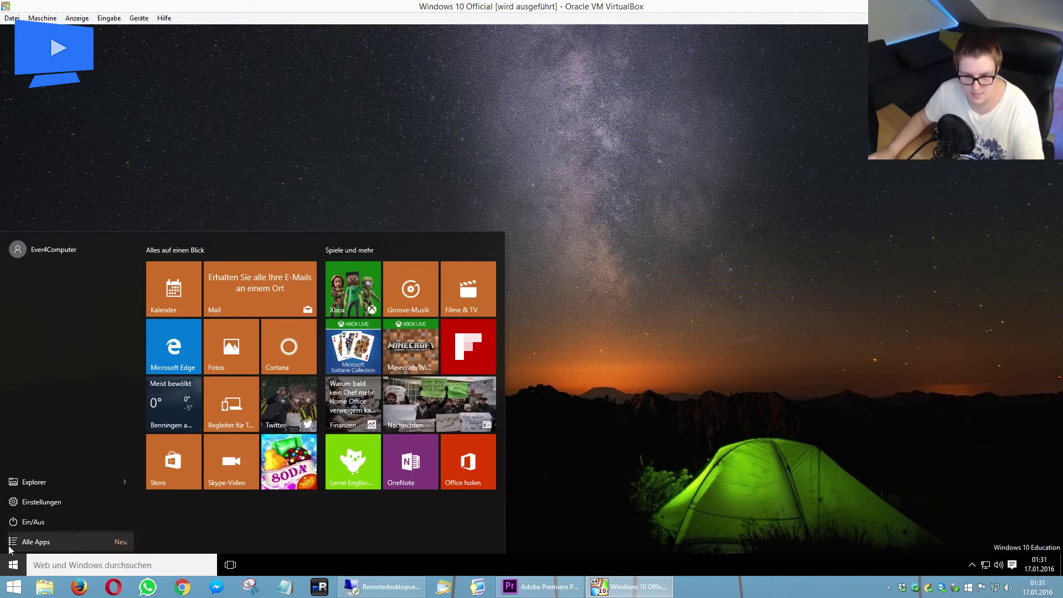
{"action": "left_click", "coordinate": [13, 566]}
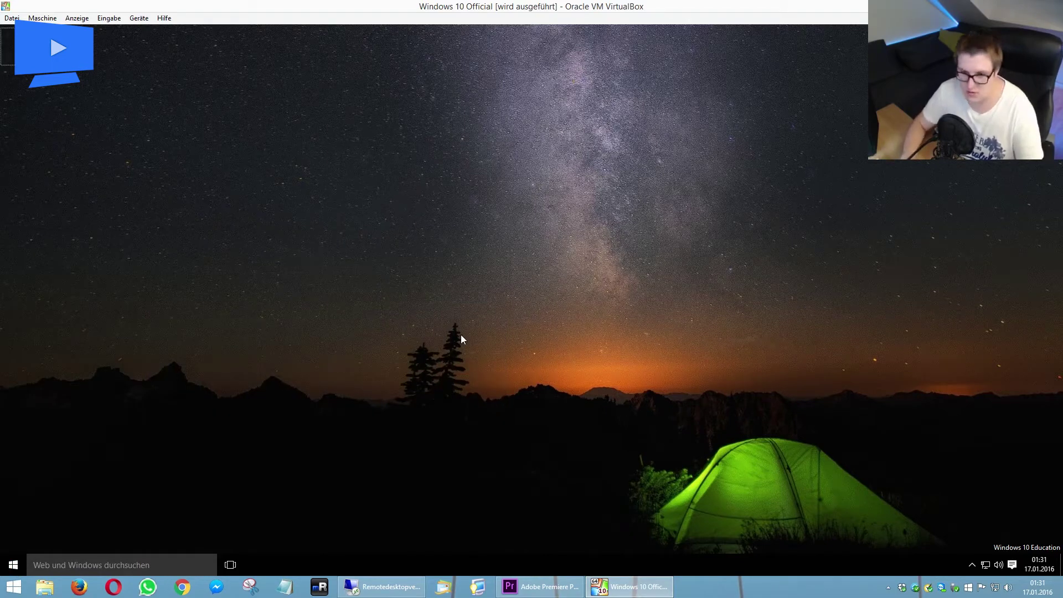
{"action": "key", "text": "super+Pause"}
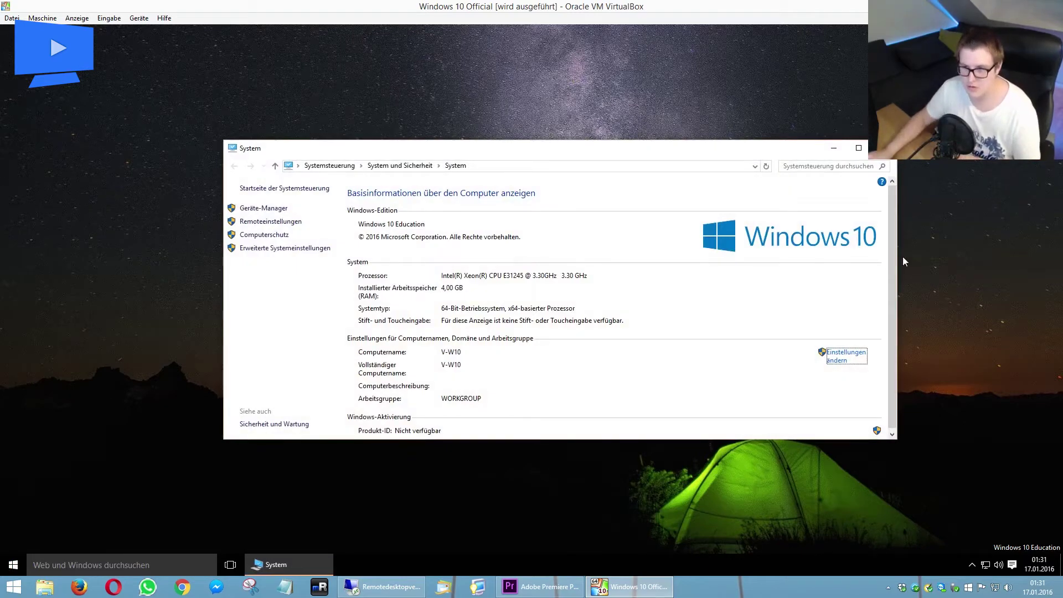
{"action": "left_click", "coordinate": [885, 148]}
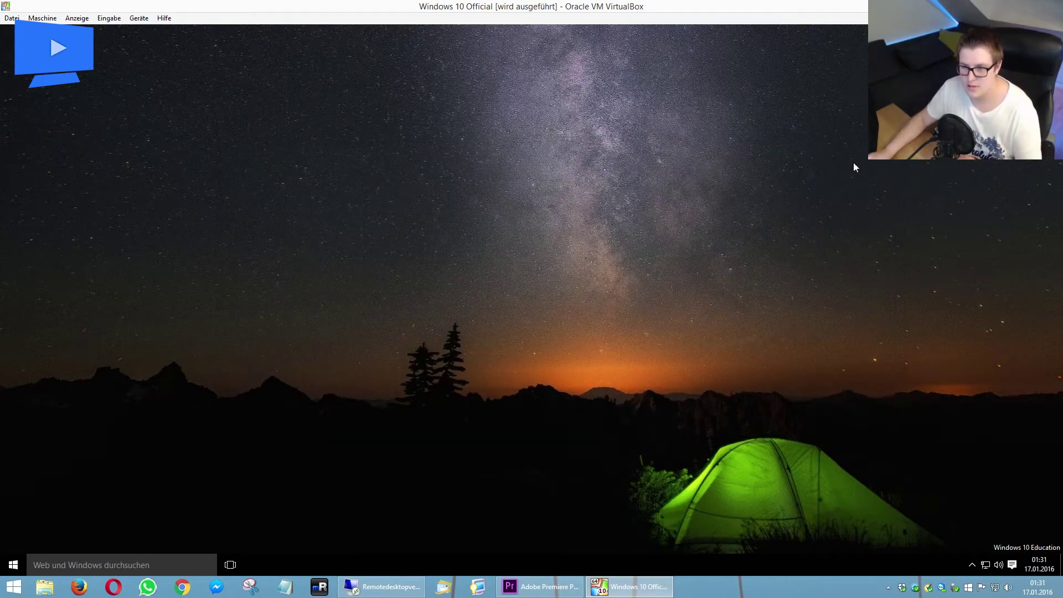
Step: Open the Remote settings of the Windows 10 virtual machine, going through the Info page of the System settings and Systeminfo
{"action": "left_click", "coordinate": [14, 565]}
{"action": "left_click", "coordinate": [45, 507]}
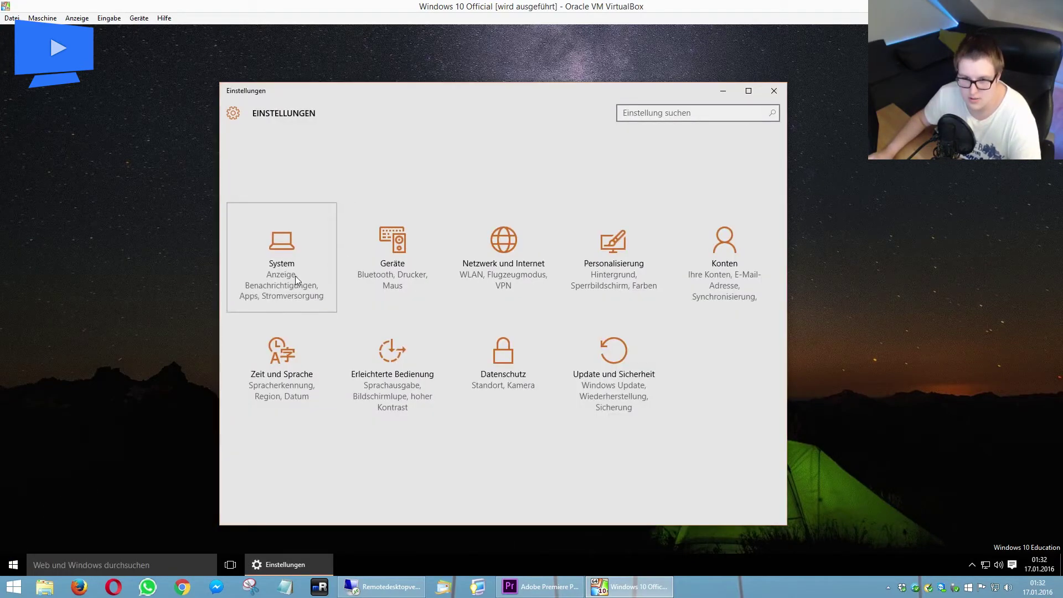
{"action": "left_click", "coordinate": [295, 275]}
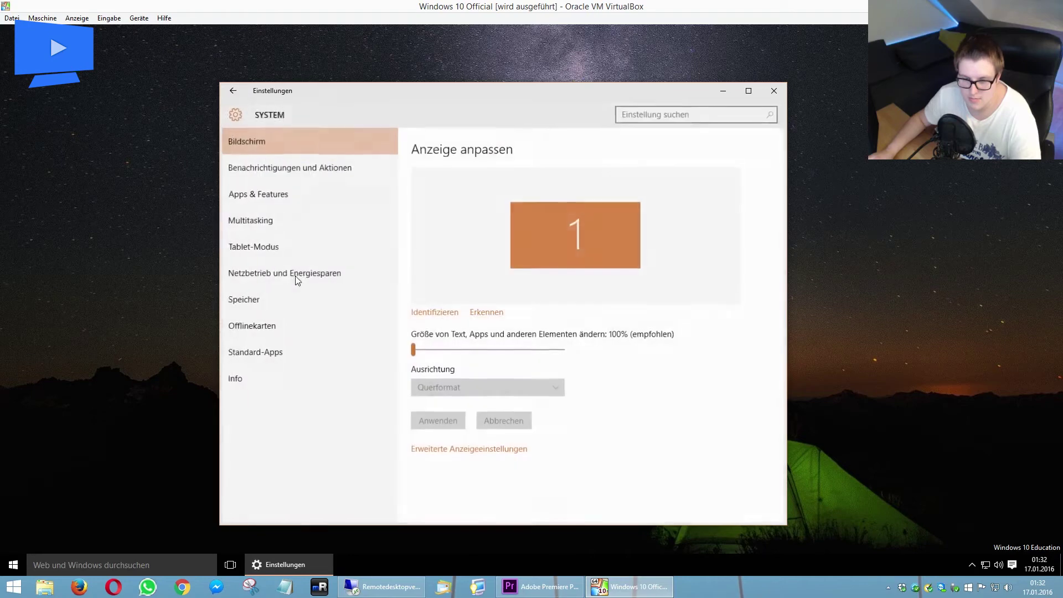
{"action": "left_click", "coordinate": [265, 385]}
{"action": "scroll", "coordinate": [504, 404], "scroll_direction": "down", "scroll_amount": 5}
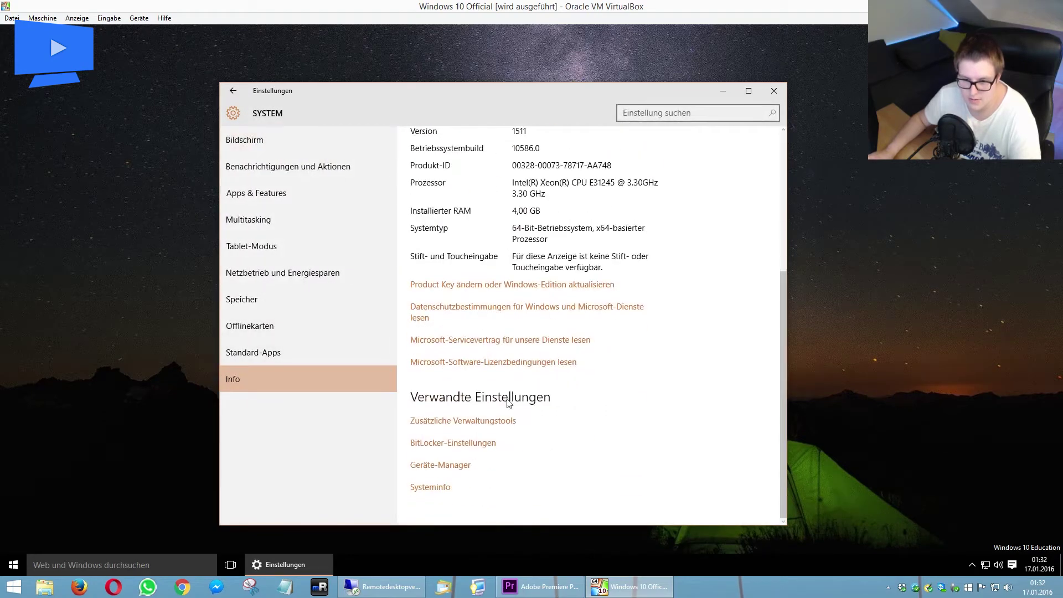
{"action": "left_click", "coordinate": [431, 488]}
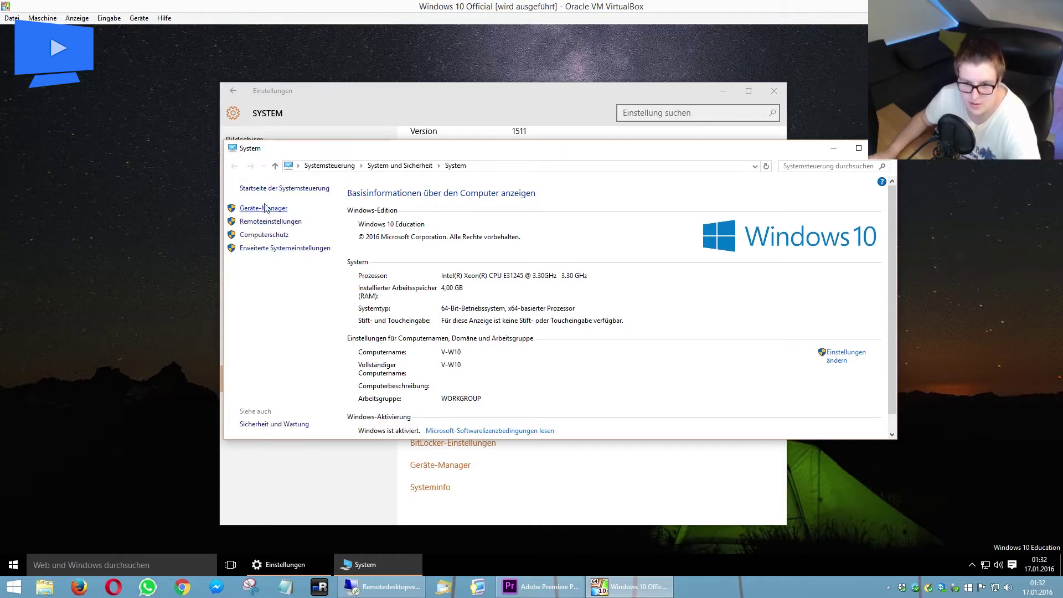
{"action": "left_click", "coordinate": [303, 229]}
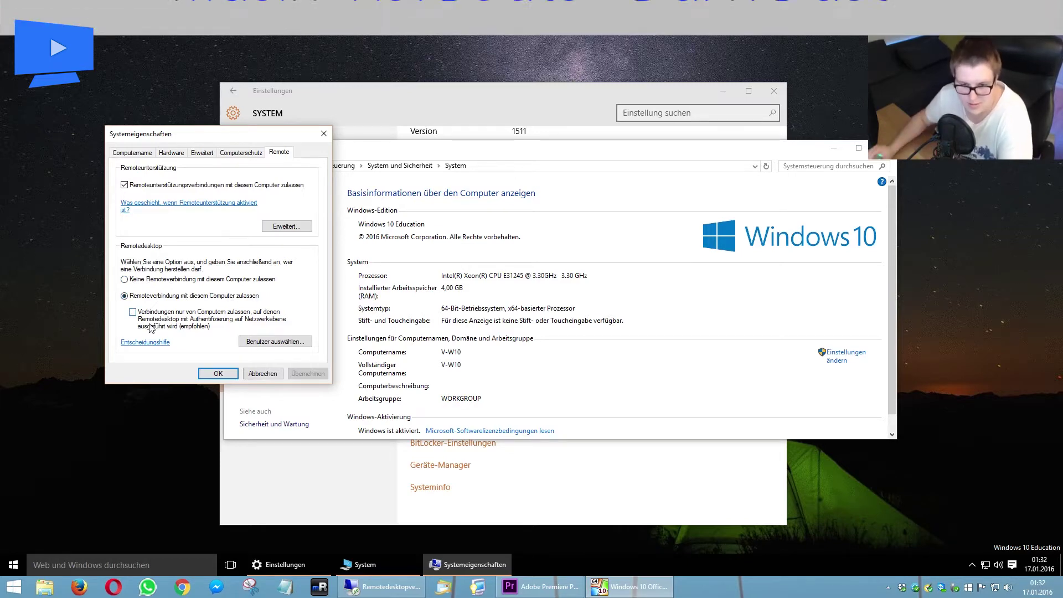
Step: Open the list of users allowed to connect by Remote Desktop and remove the Mitarbeiter account from it
{"action": "left_click", "coordinate": [268, 345]}
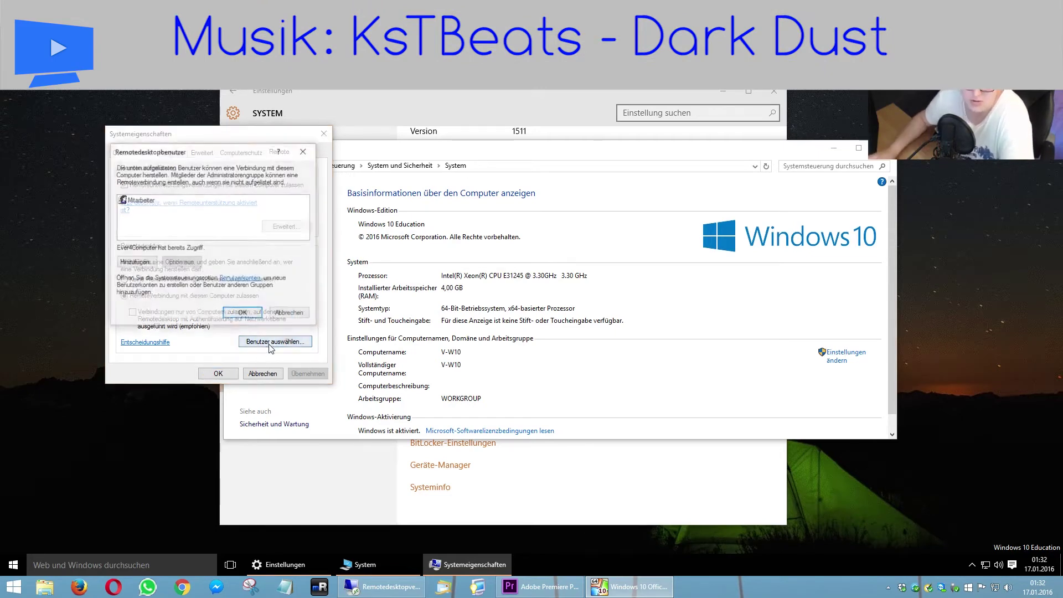
{"action": "left_click", "coordinate": [13, 565]}
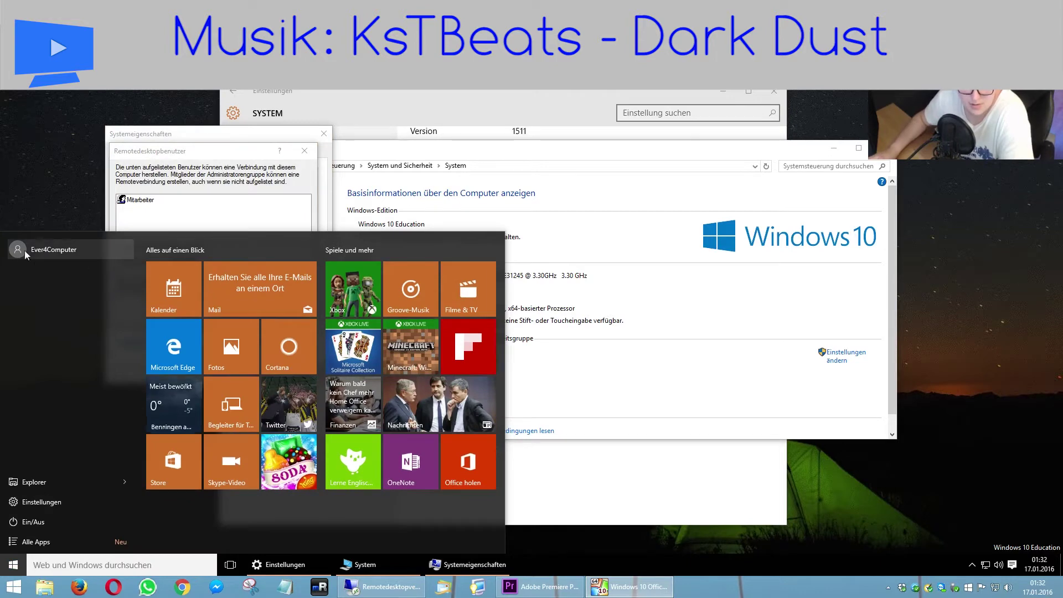
{"action": "left_click", "coordinate": [224, 206]}
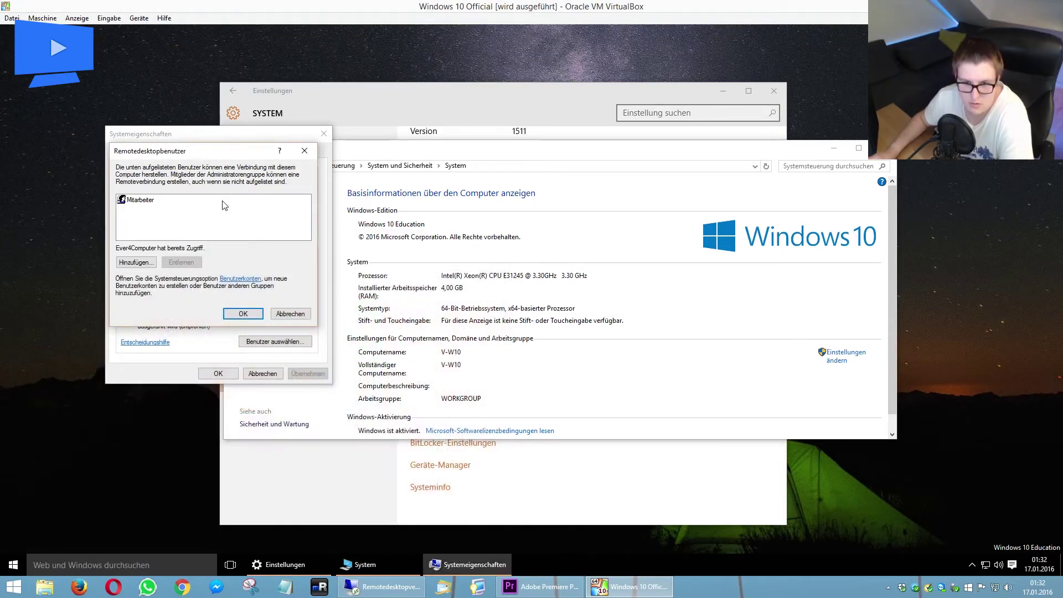
{"action": "left_click_drag", "start_coordinate": [188, 150], "coordinate": [217, 180]}
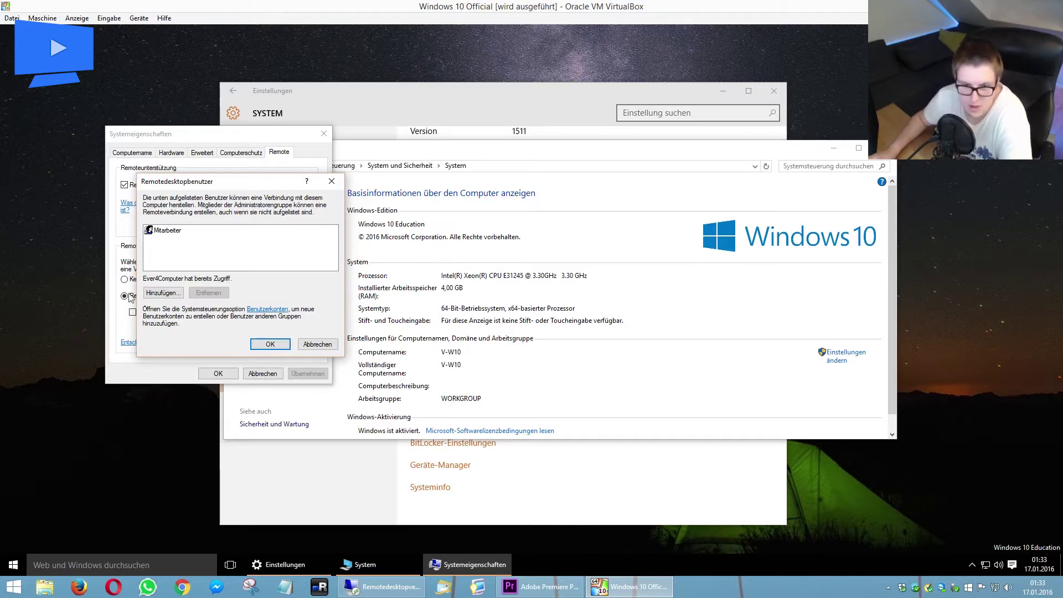
{"action": "left_click_drag", "start_coordinate": [203, 186], "coordinate": [340, 194]}
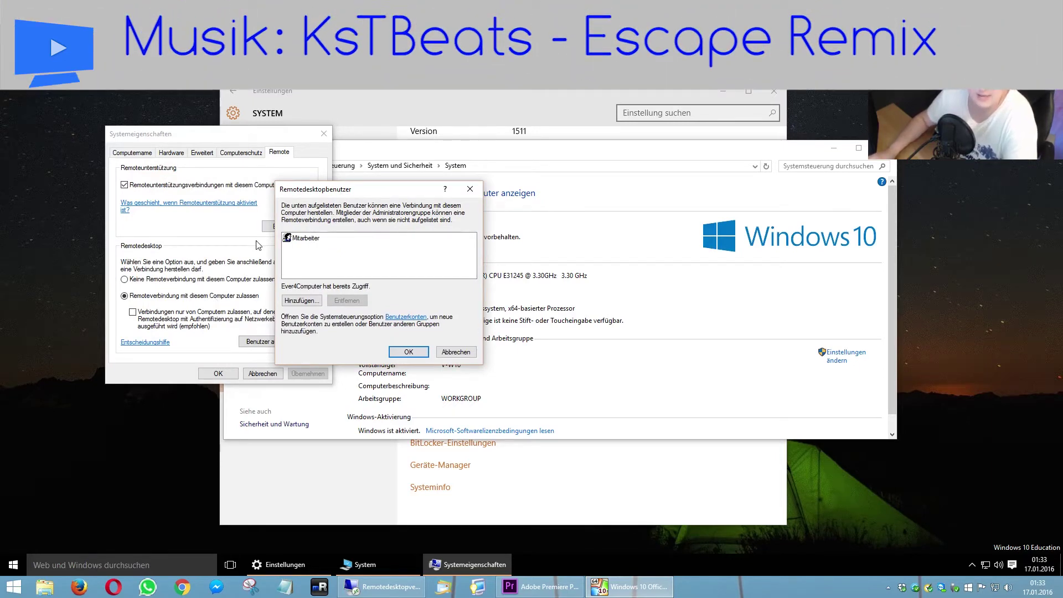
{"action": "left_click", "coordinate": [306, 239]}
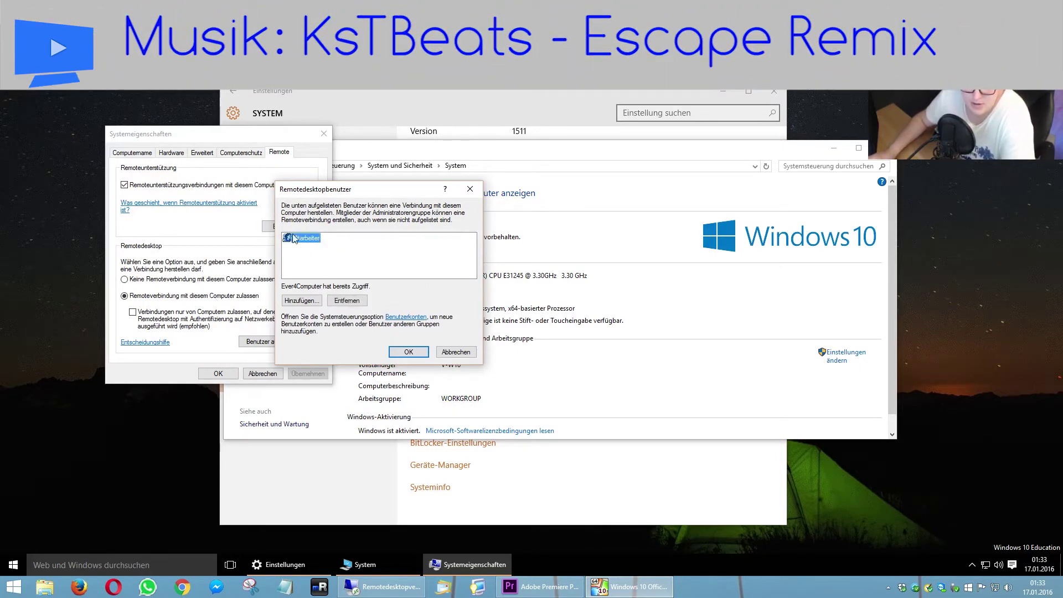
{"action": "left_click", "coordinate": [348, 302]}
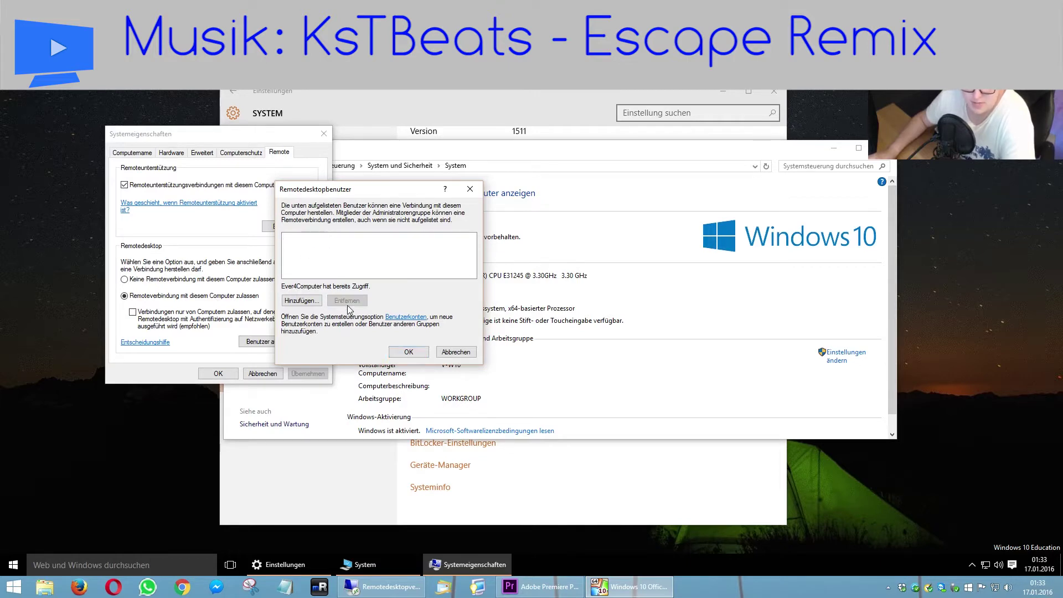
Step: Look up the local Mitarbeiter account on V-W10, add it to the Remote Desktop users, and accept the system properties
{"action": "left_click", "coordinate": [299, 300]}
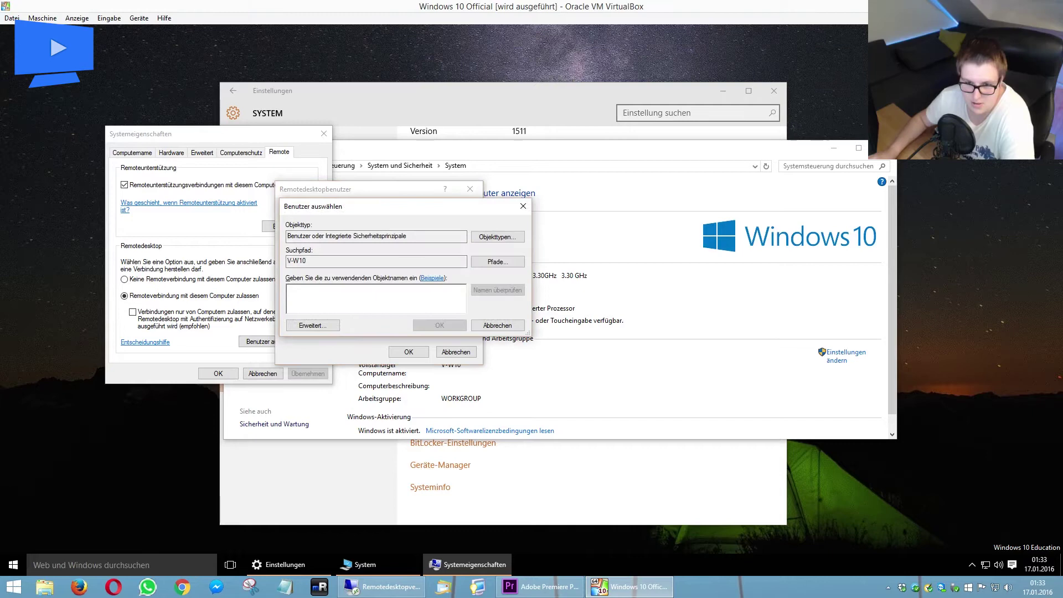
{"action": "left_click", "coordinate": [335, 325]}
{"action": "left_click", "coordinate": [543, 327]}
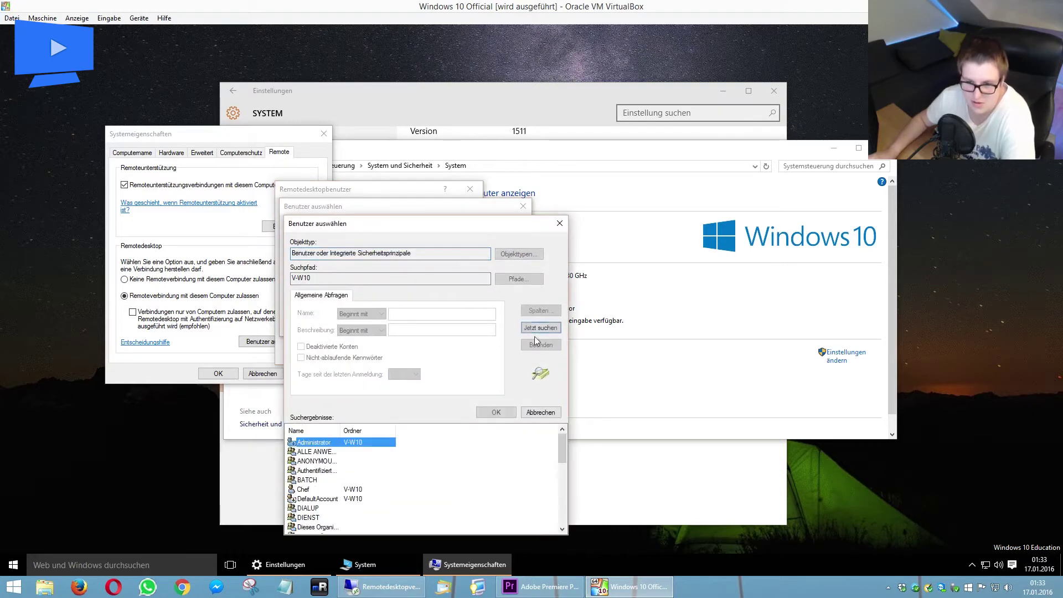
{"action": "key", "text": "m"}
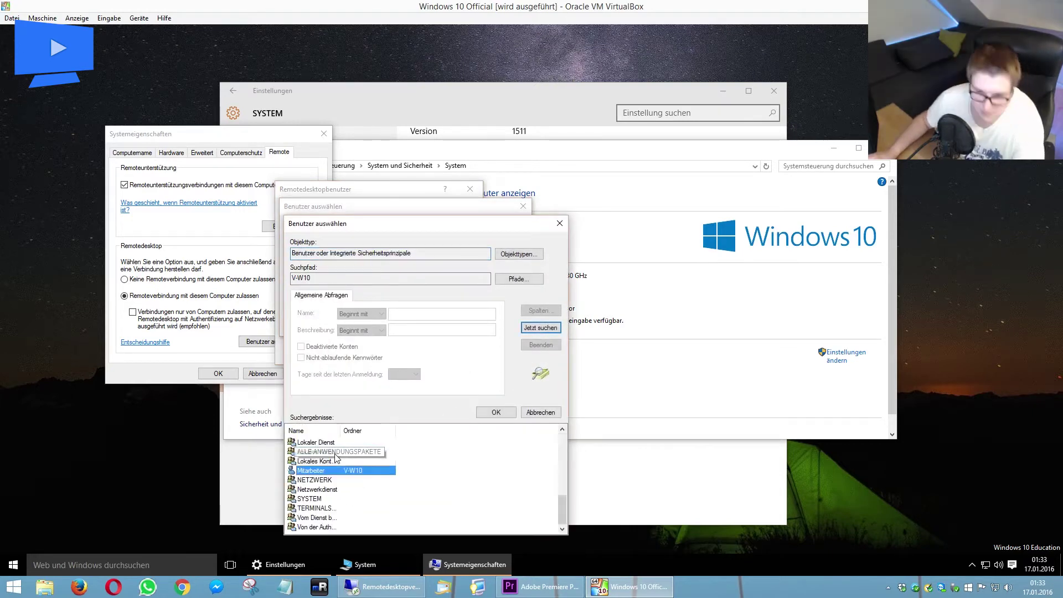
{"action": "double_click", "coordinate": [310, 471]}
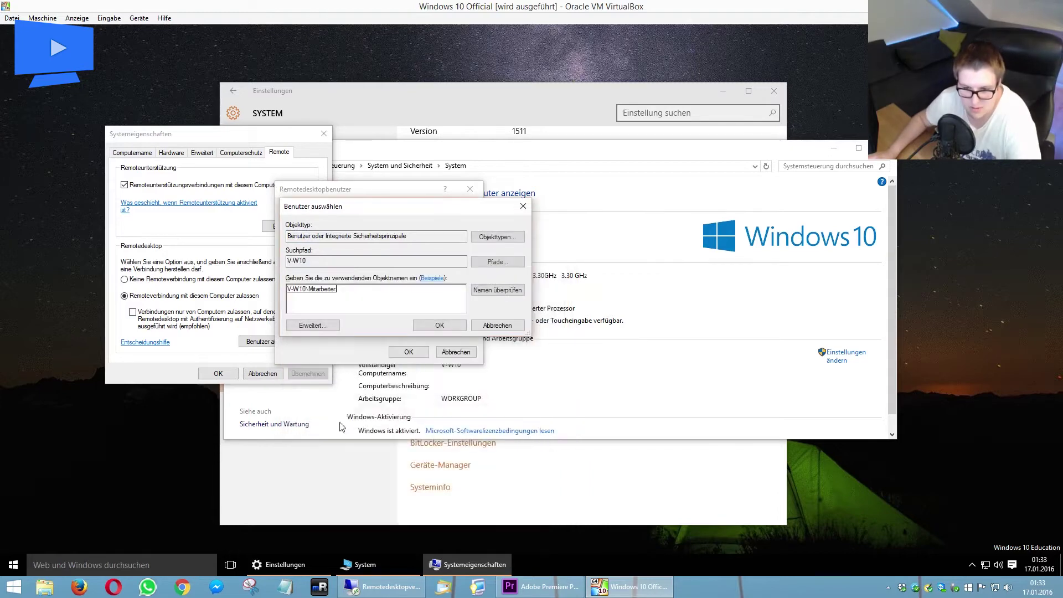
{"action": "left_click", "coordinate": [440, 326]}
{"action": "left_click", "coordinate": [407, 351]}
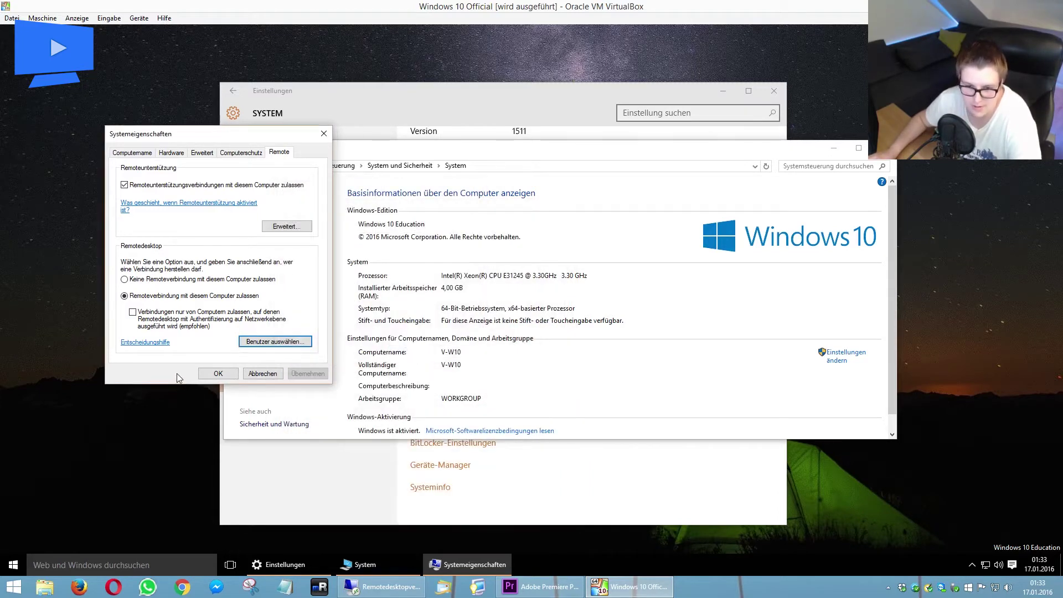
{"action": "left_click", "coordinate": [220, 375]}
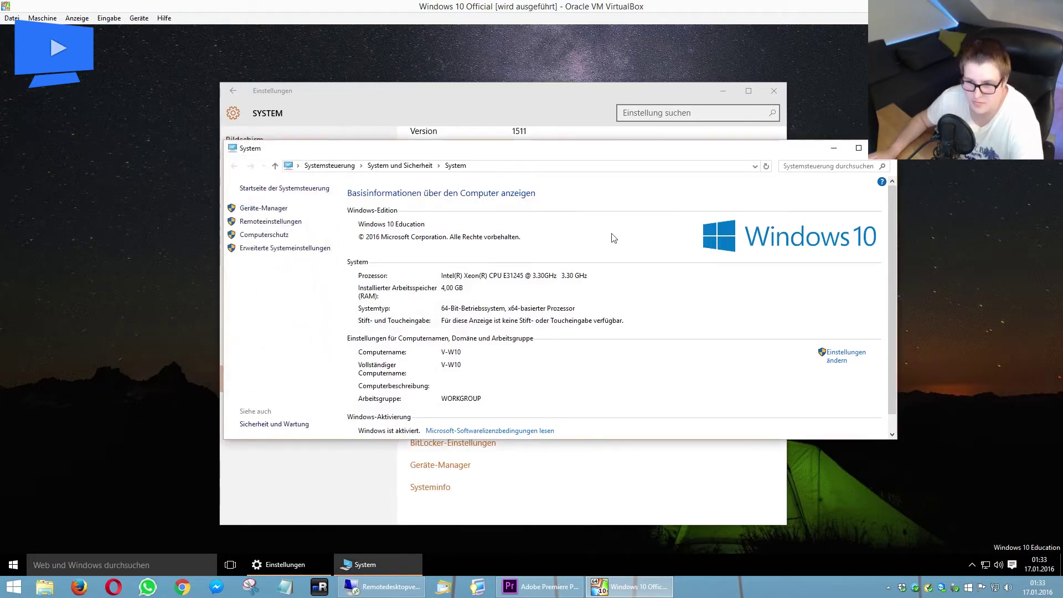
Step: Enlarge the System window in the virtual machine and move the virtual machine window away to uncover the host desktop
{"action": "double_click", "coordinate": [587, 7]}
{"action": "mouse_move", "coordinate": [587, 8]}
{"action": "left_mouse_down"}
{"action": "mouse_move", "coordinate": [585, 23]}
{"action": "mouse_move", "coordinate": [573, 1]}
{"action": "left_mouse_up"}
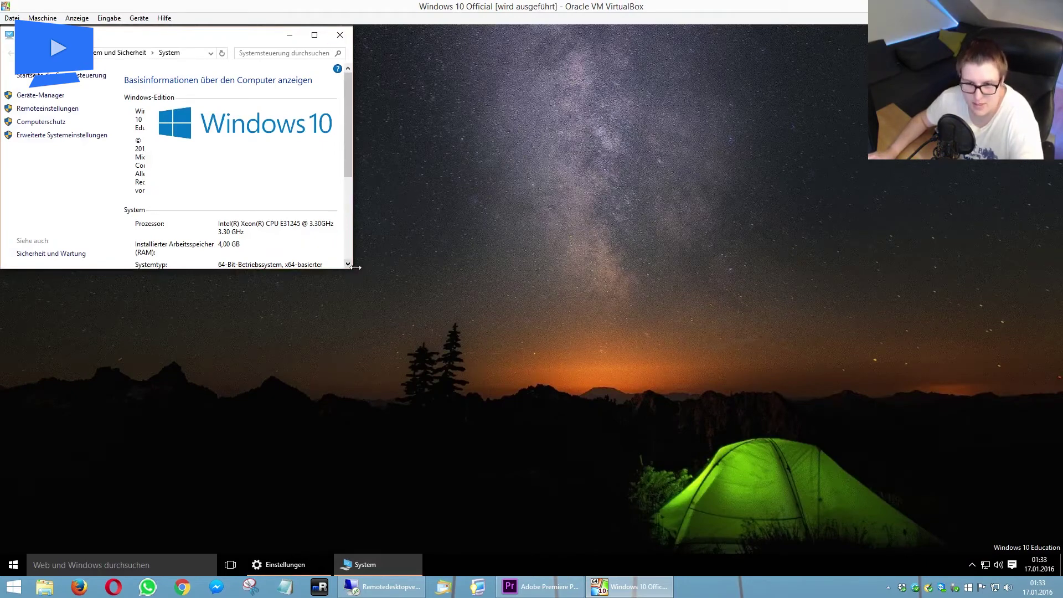
{"action": "left_click_drag", "start_coordinate": [352, 268], "coordinate": [704, 327]}
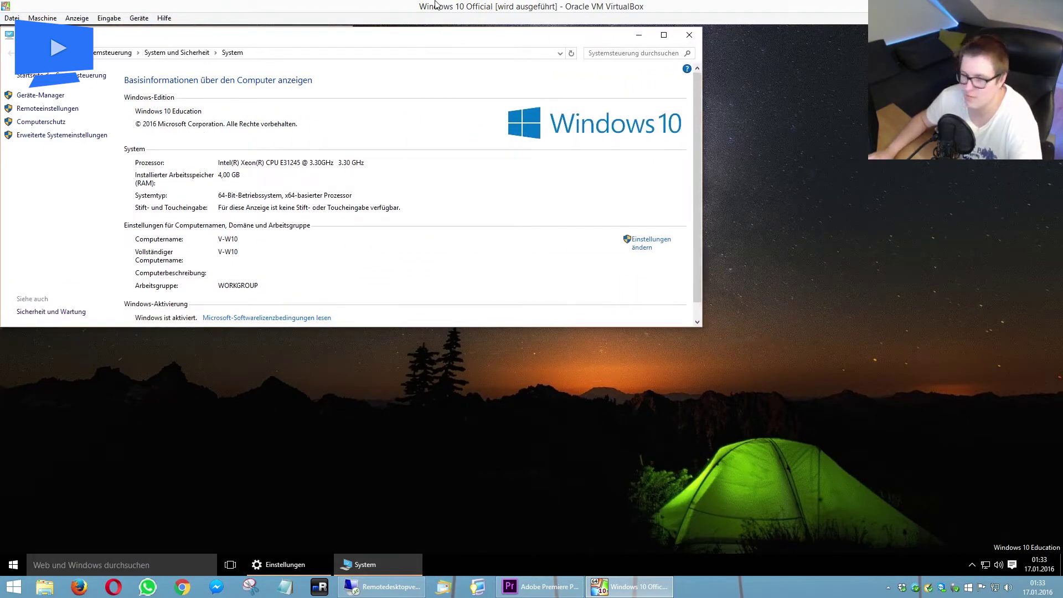
{"action": "left_click_drag", "start_coordinate": [436, 5], "coordinate": [0, 111]}
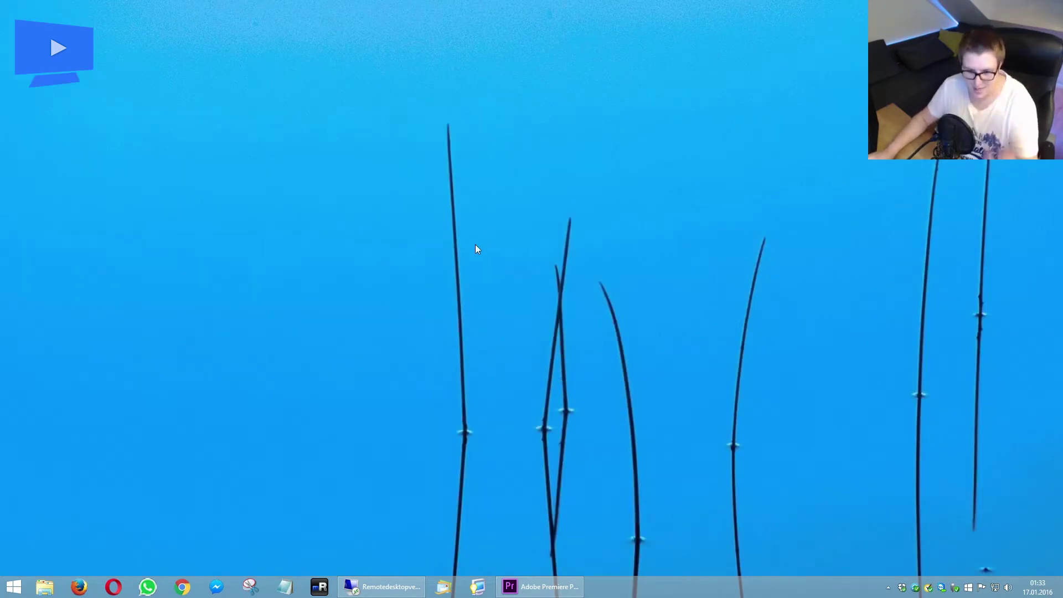
Step: Switch to Remote Desktop Connection, enter V-W10 as the computer, and clear the entry again
{"action": "mouse_move", "coordinate": [375, 596]}
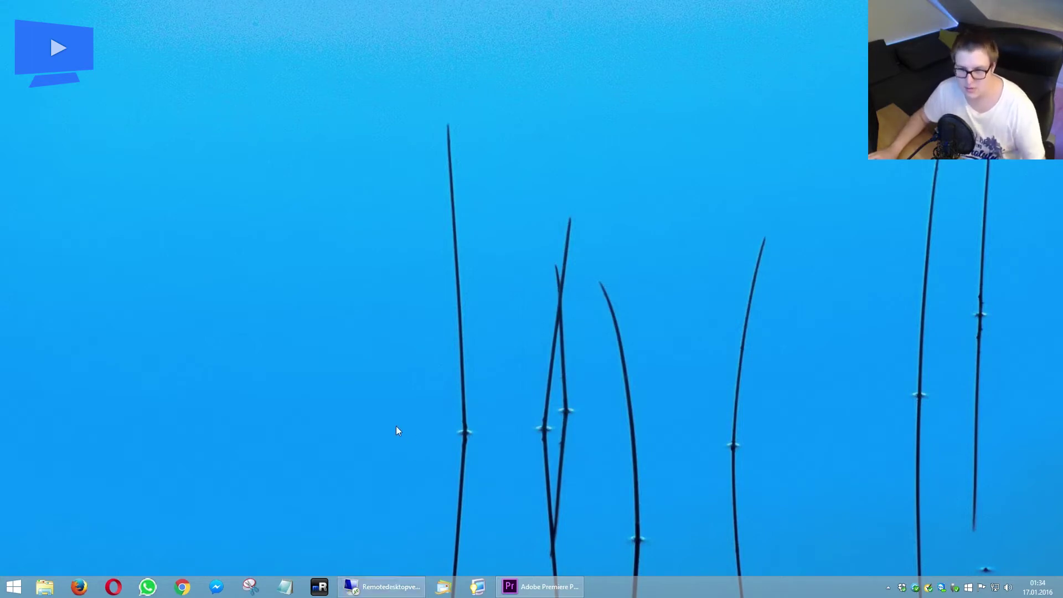
{"action": "left_click", "coordinate": [372, 586]}
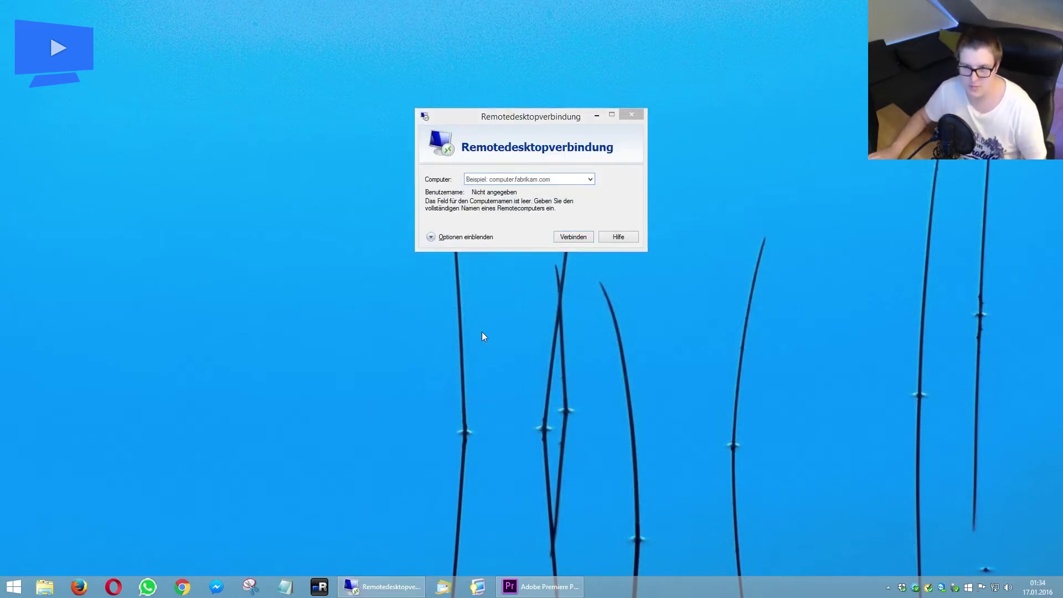
{"action": "left_click", "coordinate": [506, 179]}
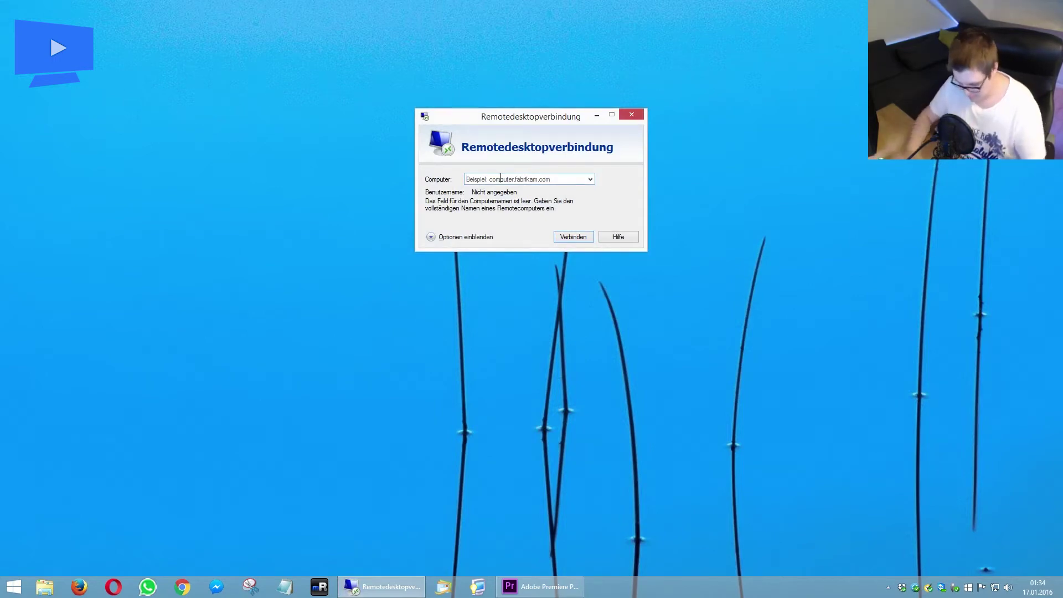
{"action": "type", "text": "V-W10"}
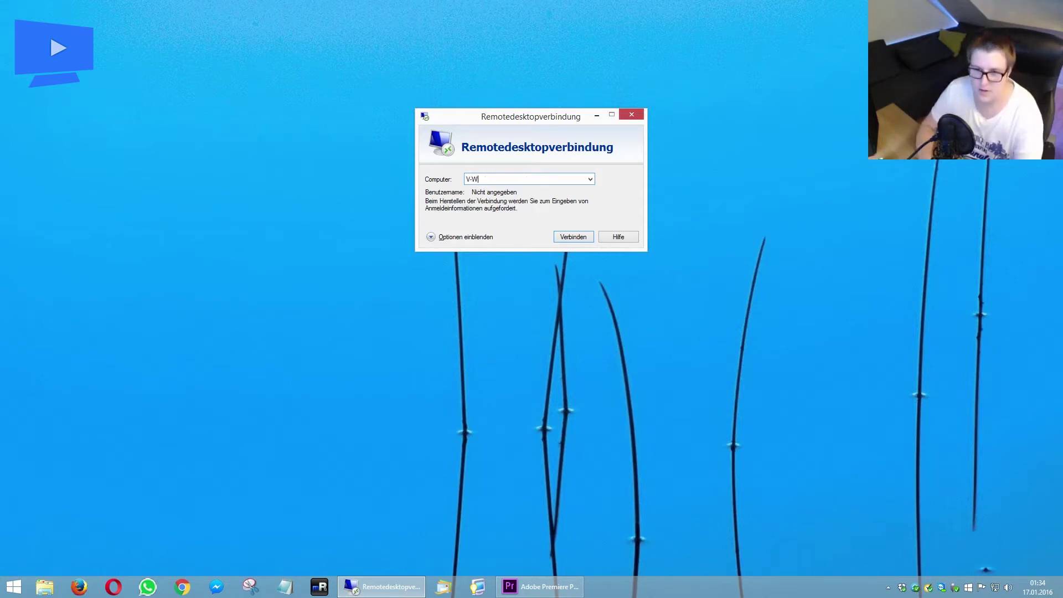
{"action": "double_click", "coordinate": [501, 178]}
{"action": "key", "text": "BackSpace"}
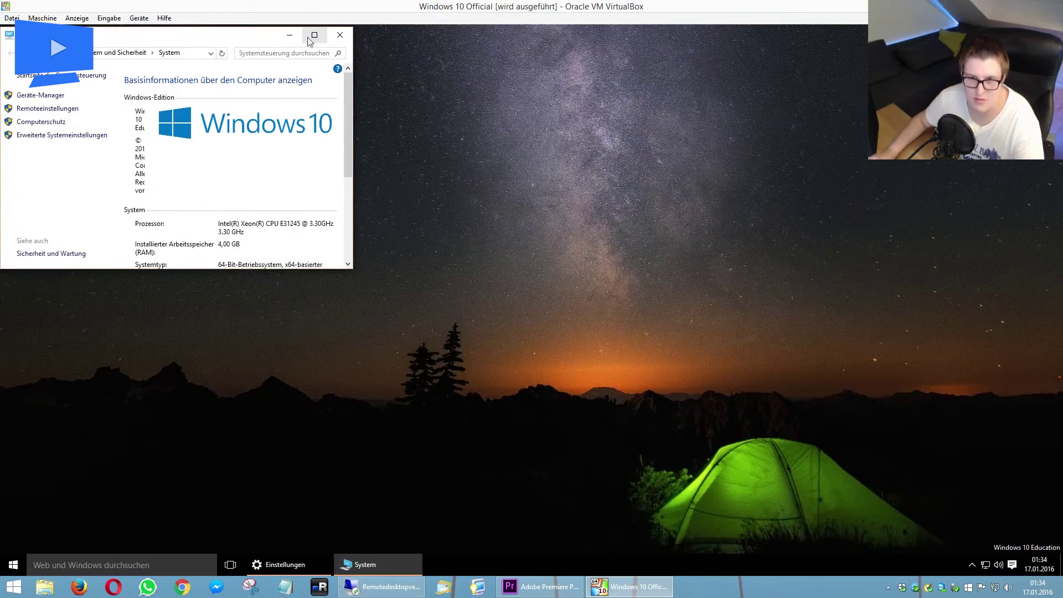
Step: Minimise the System window in the Windows 10 virtual machine
{"action": "left_click", "coordinate": [289, 35]}
{"action": "left_click", "coordinate": [285, 36]}
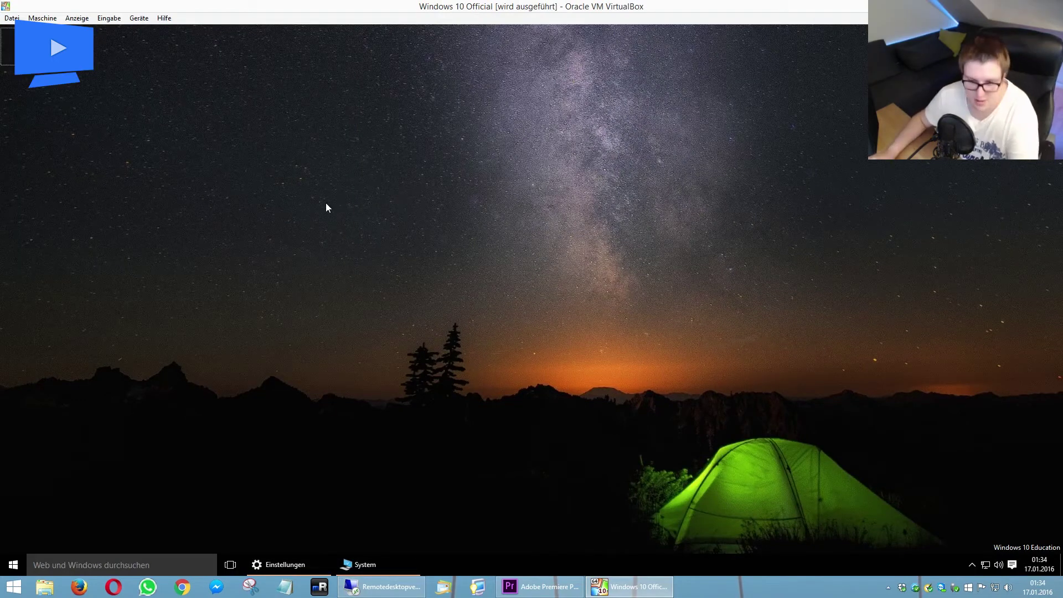
{"action": "key", "text": "super"}
{"action": "key", "text": "super"}
{"action": "key", "text": "super+r"}
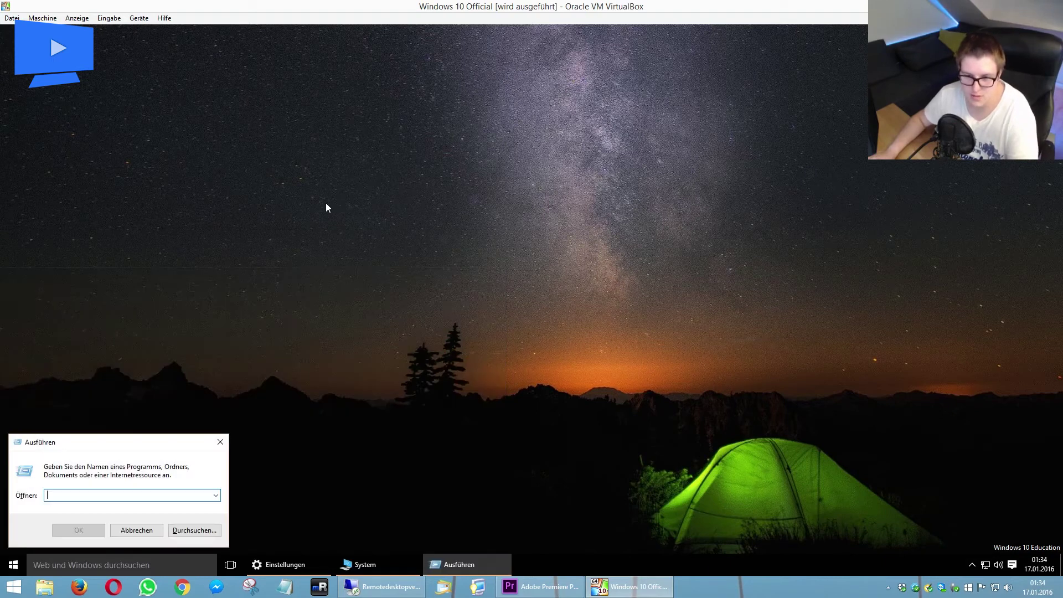
{"action": "left_click", "coordinate": [221, 442]}
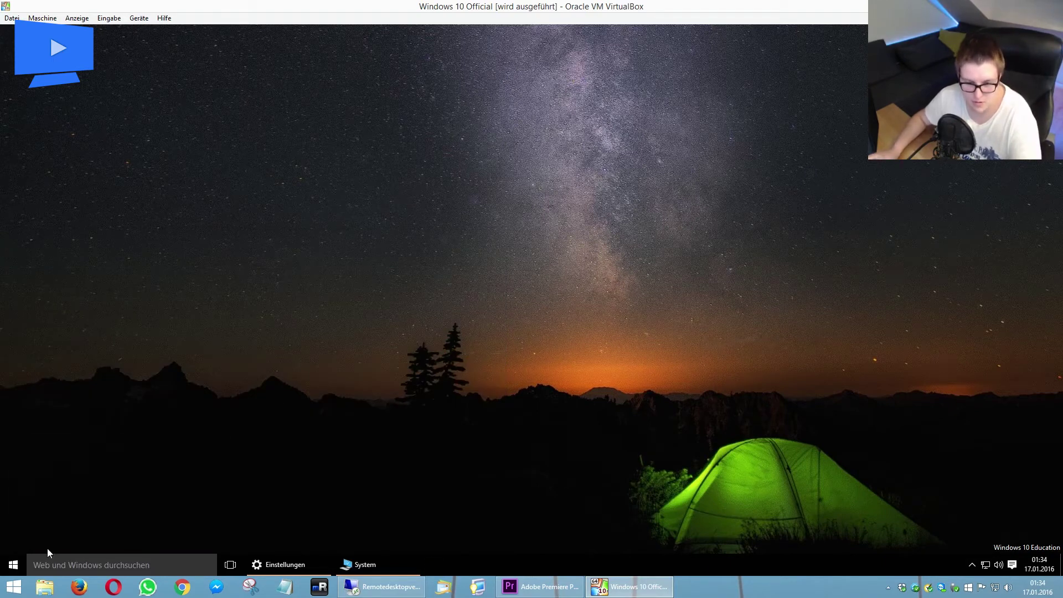
Step: Find Ausführen in the virtual machine and run cmd to open a command prompt
{"action": "left_click", "coordinate": [15, 566]}
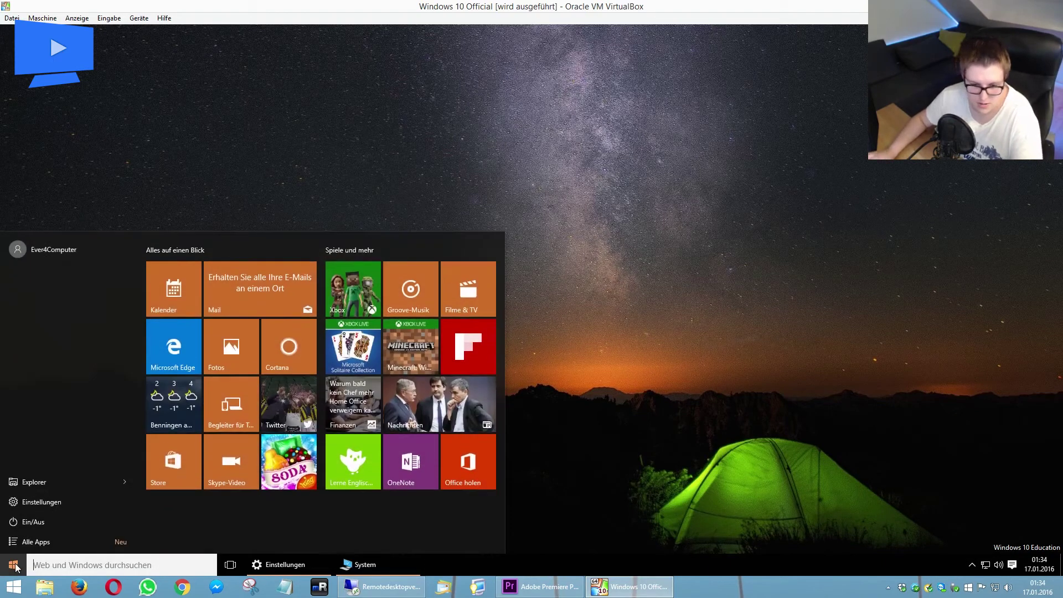
{"action": "type", "text": "ausfu"}
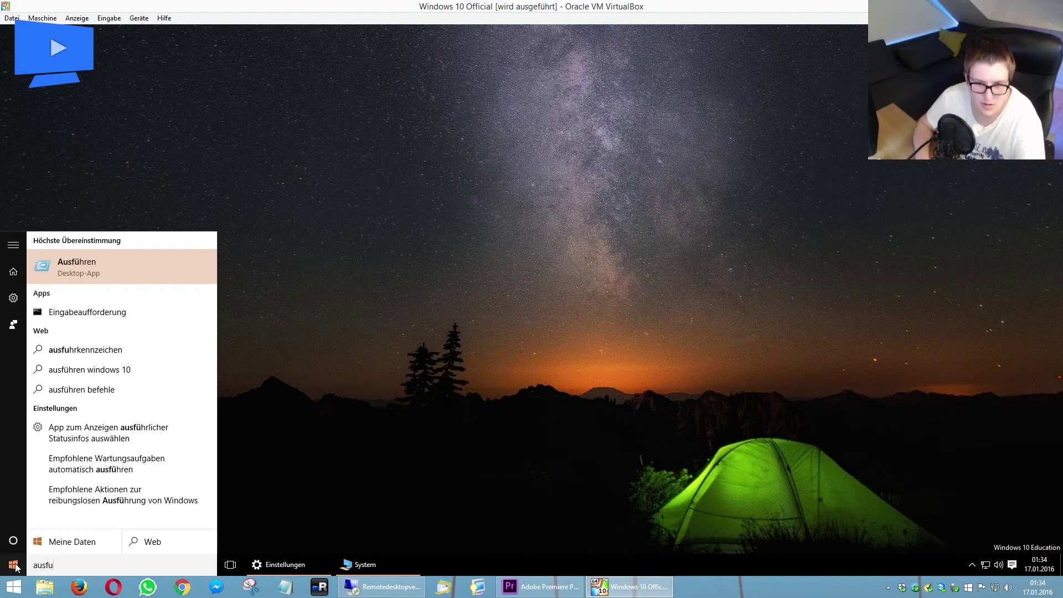
{"action": "key", "text": "Return"}
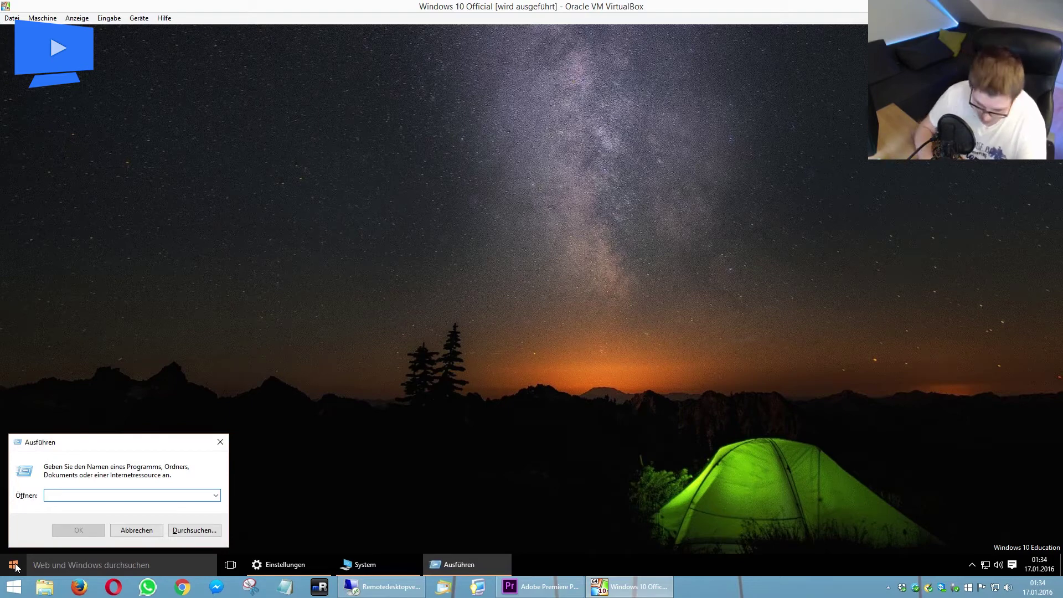
{"action": "type", "text": "cmd"}
{"action": "key", "text": "Return"}
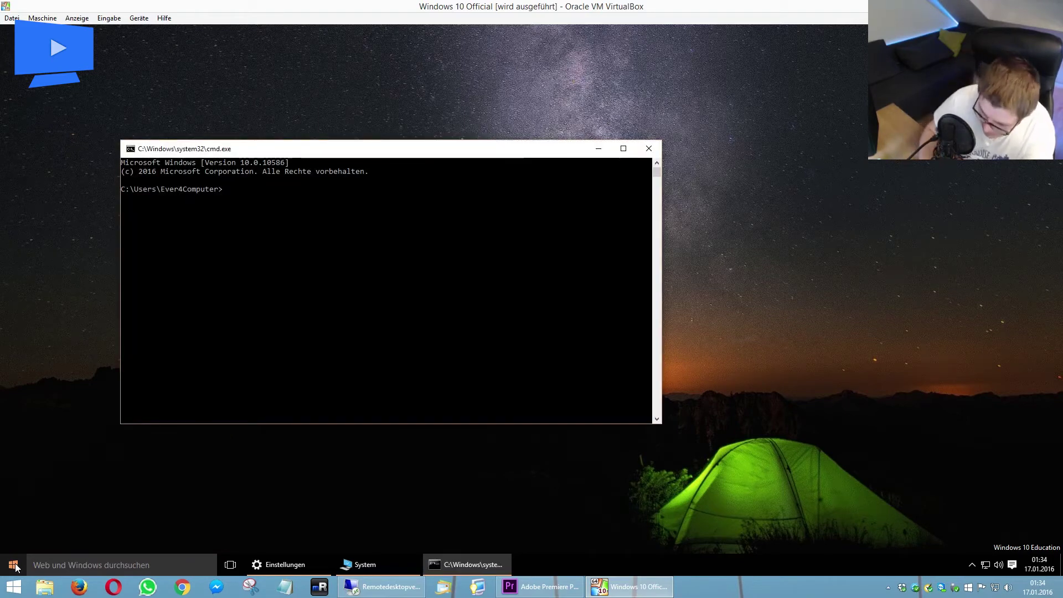
Step: Run ipconfig and highlight the Ethernet adapter's IPv4 address in the output
{"action": "type", "text": "ipconf"}
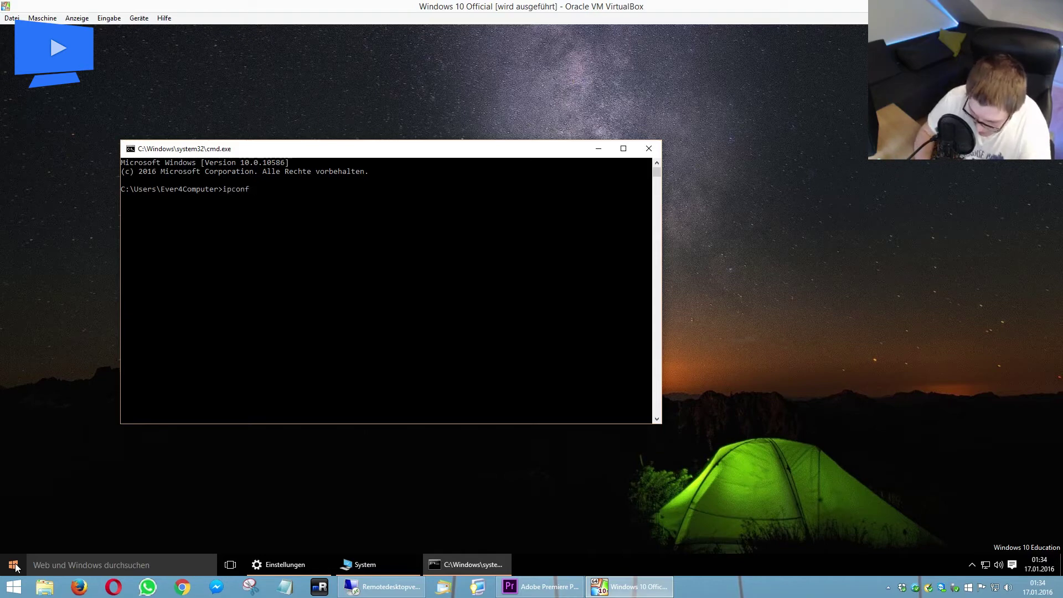
{"action": "type", "text": "ig"}
{"action": "key", "text": "Return"}
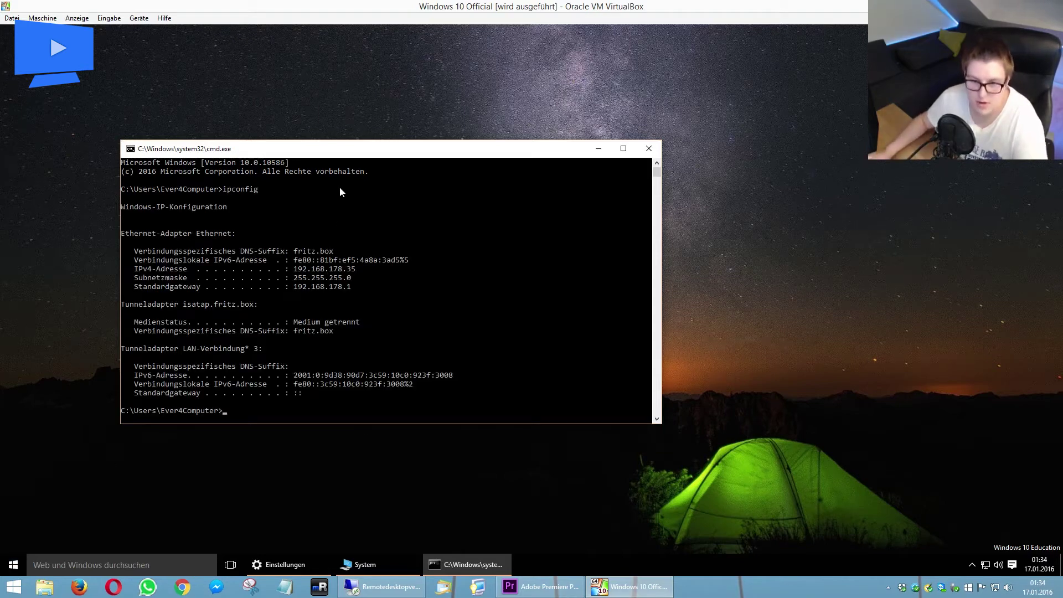
{"action": "left_click_drag", "start_coordinate": [292, 269], "coordinate": [360, 271]}
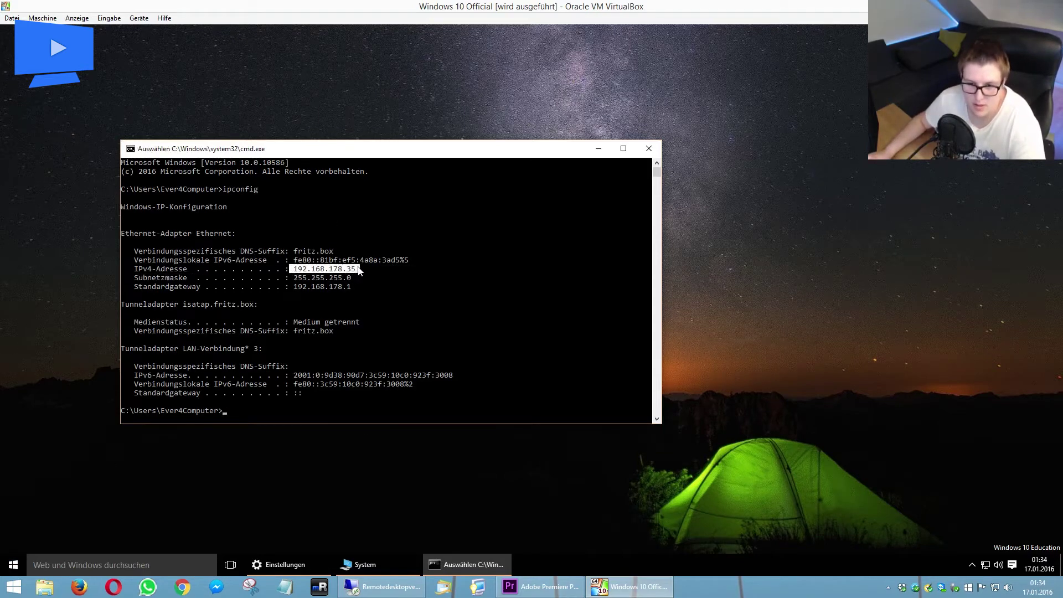
{"action": "left_click_drag", "start_coordinate": [132, 271], "coordinate": [357, 270]}
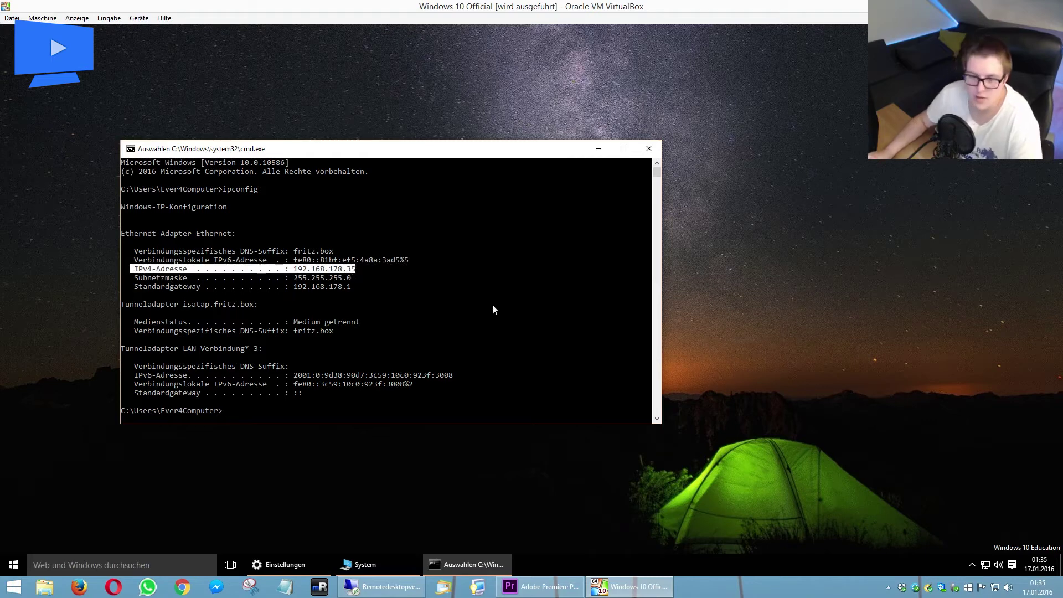
{"action": "left_click_drag", "start_coordinate": [294, 271], "coordinate": [355, 272]}
{"action": "left_click", "coordinate": [346, 270]}
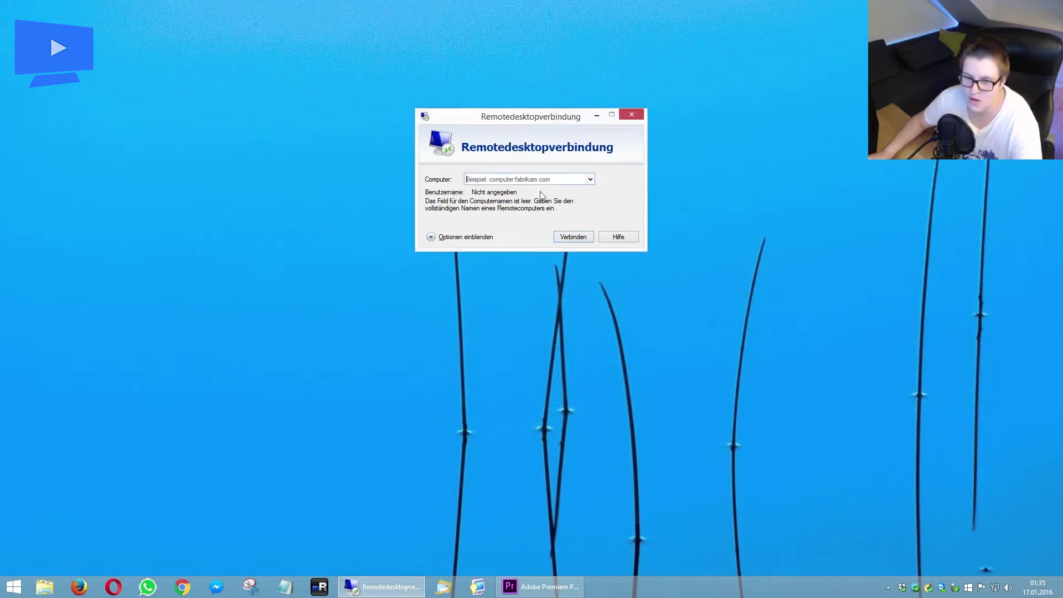
Step: Switch to Remote Desktop Connection on the host and enter 192.168.178.35 as the computer
{"action": "left_click", "coordinate": [507, 178]}
{"action": "type", "text": "192.168.178.35"}
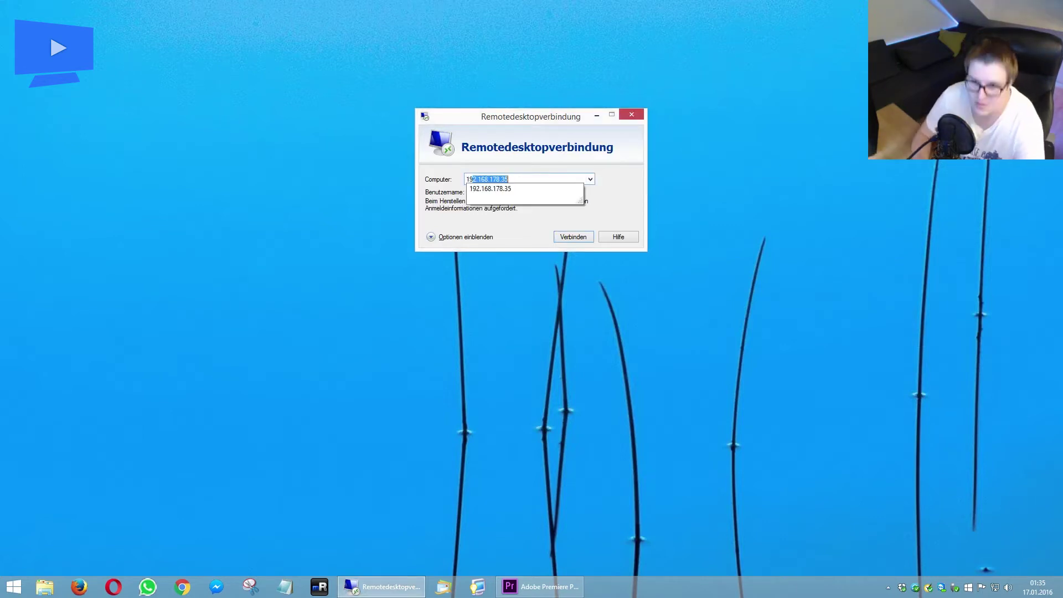
{"action": "key", "text": "End"}
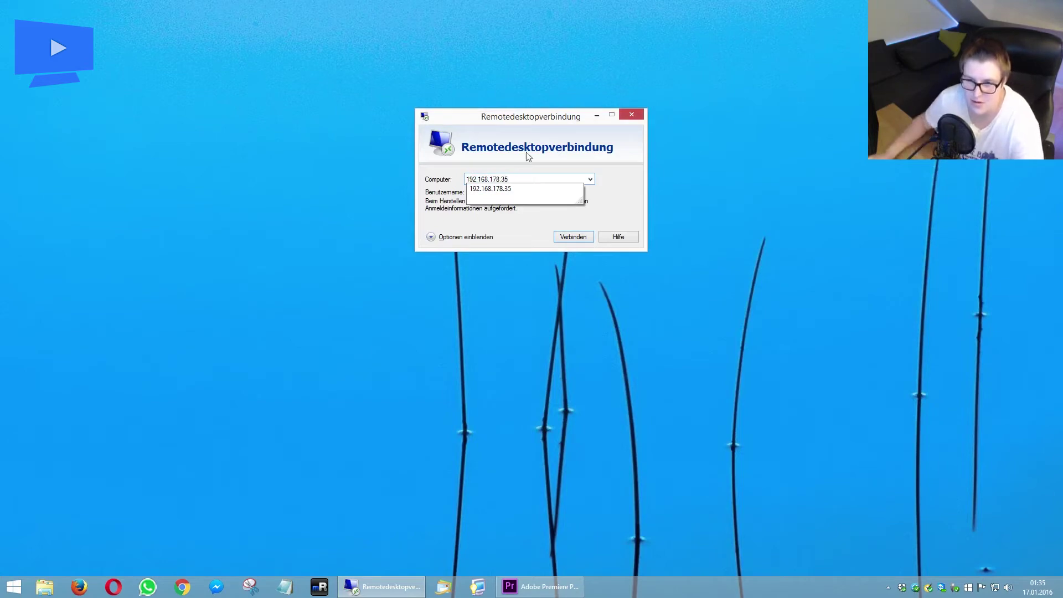
{"action": "left_click", "coordinate": [651, 181]}
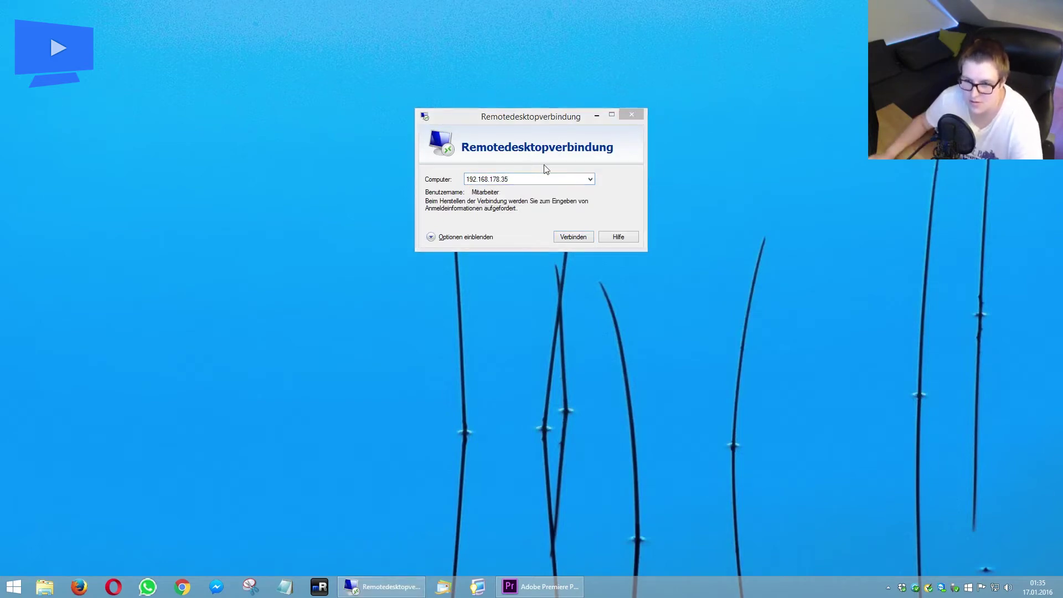
{"action": "left_click", "coordinate": [547, 178]}
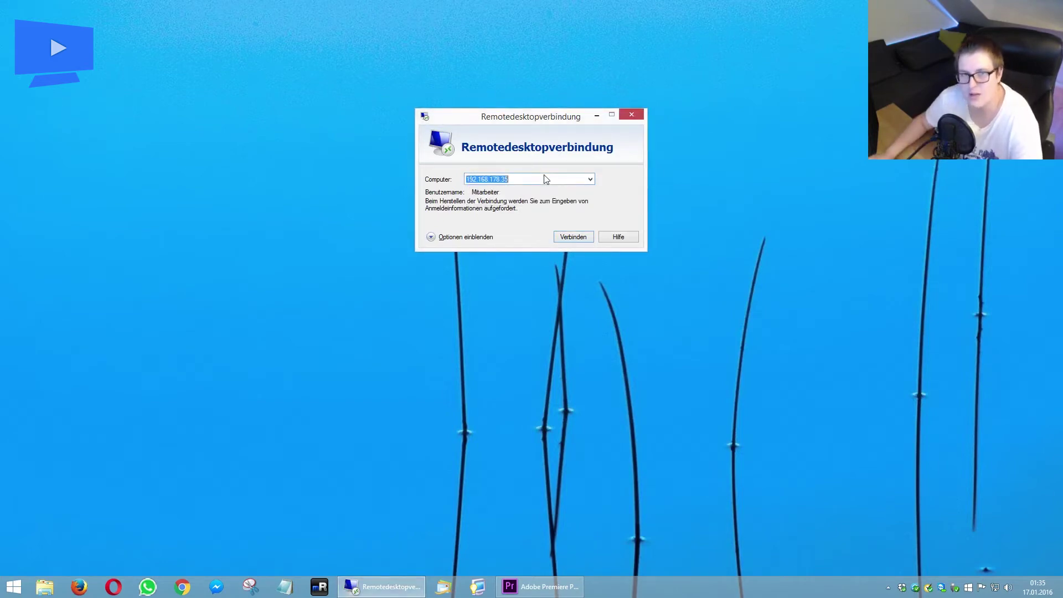
Step: Show the connection options, try a remote desktop size of 640 by 480 pixels, and set it back to full screen
{"action": "left_click", "coordinate": [466, 237]}
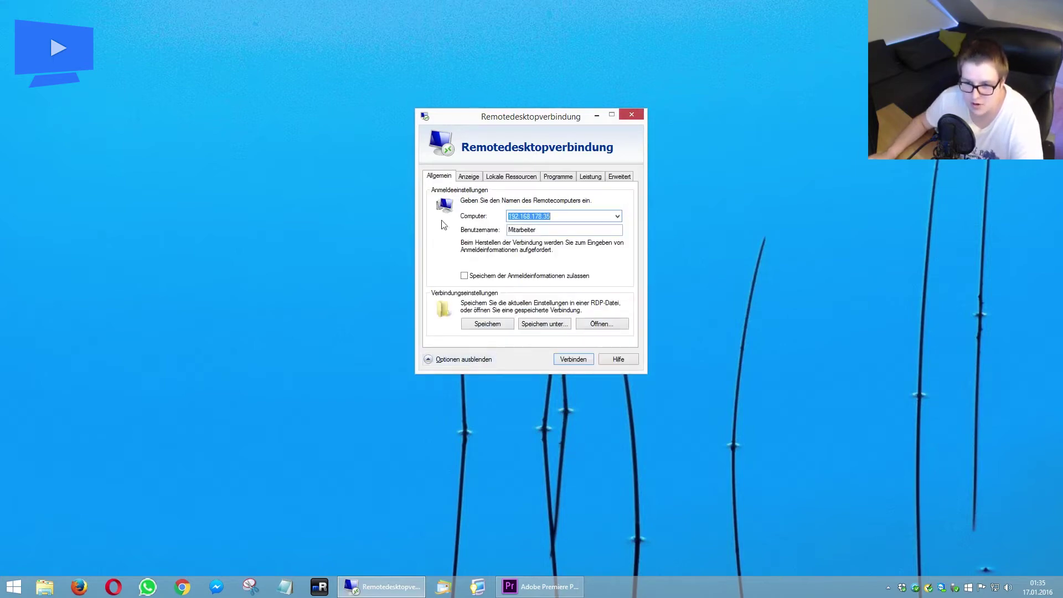
{"action": "double_click", "coordinate": [540, 233]}
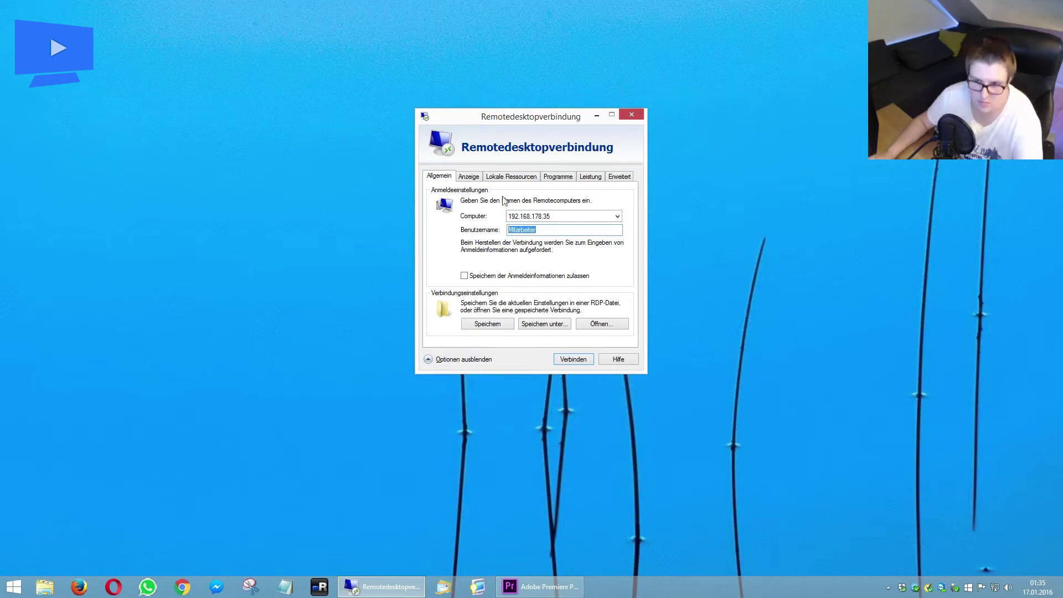
{"action": "left_click", "coordinate": [477, 176]}
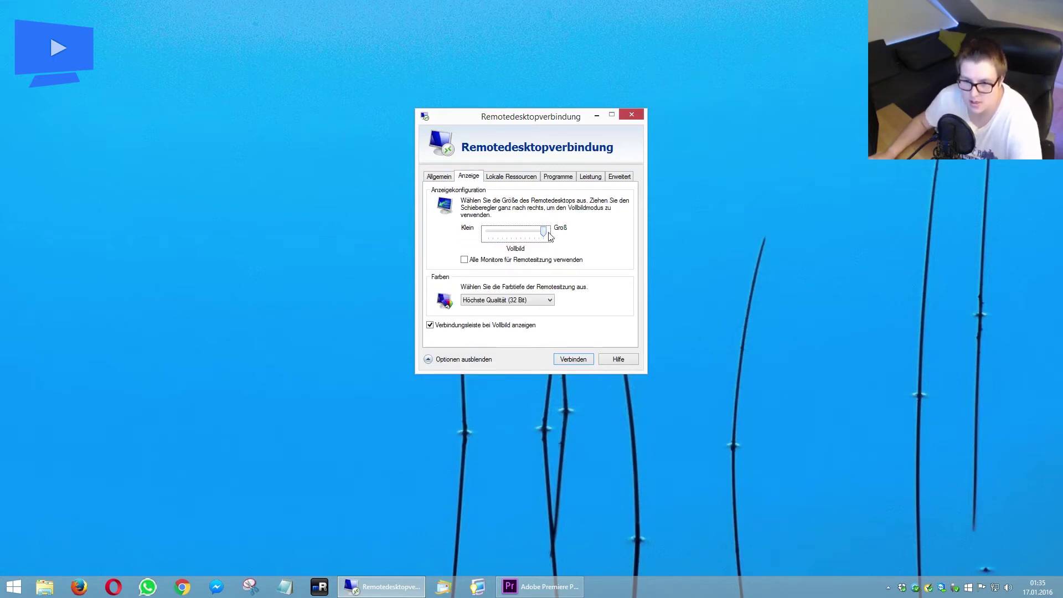
{"action": "left_click_drag", "start_coordinate": [550, 235], "coordinate": [453, 236]}
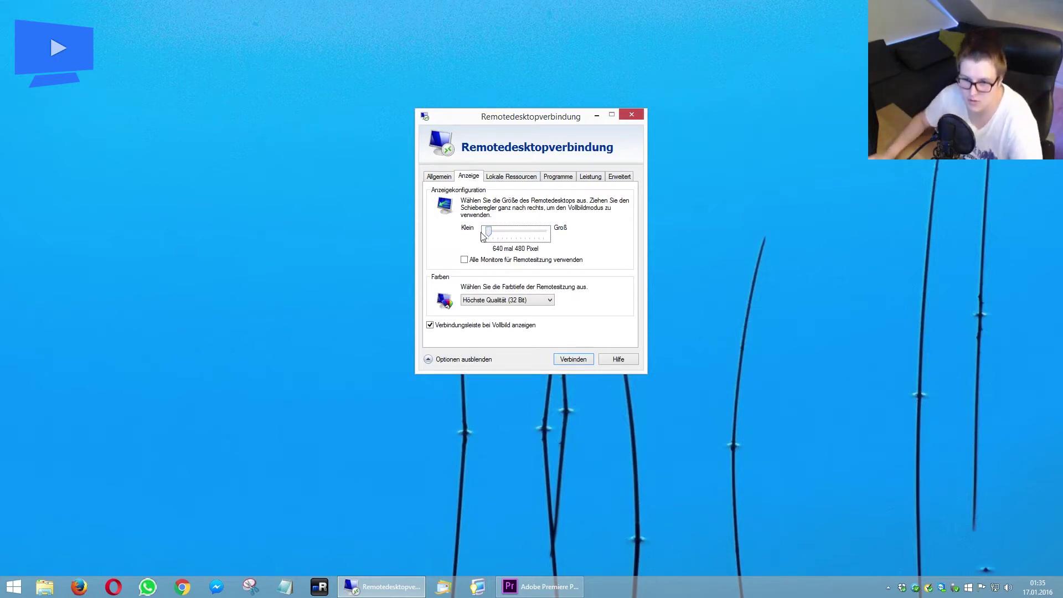
{"action": "left_click_drag", "start_coordinate": [489, 232], "coordinate": [620, 246]}
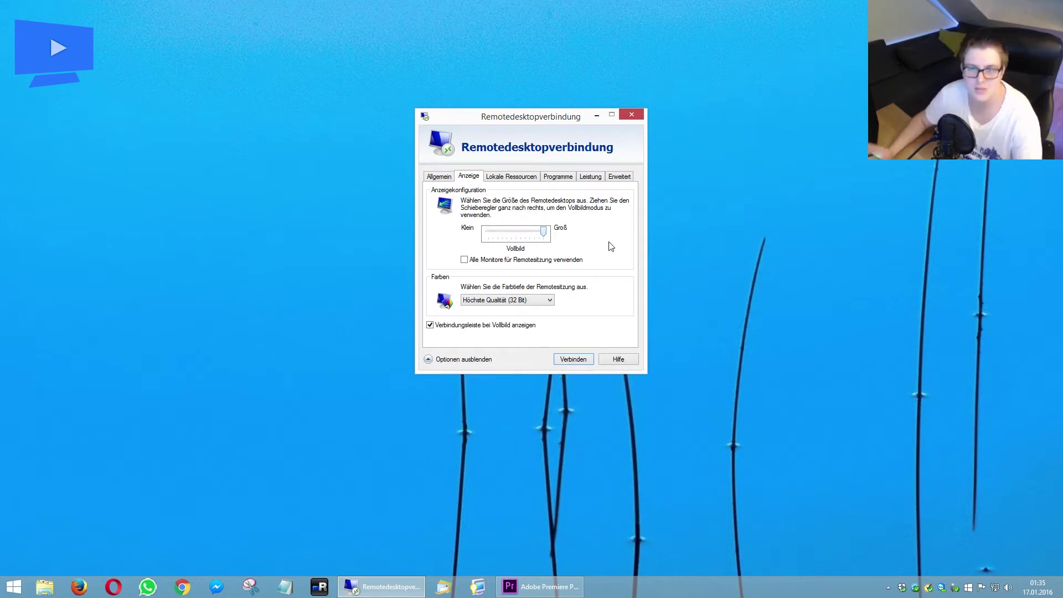
Step: Accept the additional local devices with Laufwerke selected and turn off sharing of the Zwischenablage
{"action": "left_click", "coordinate": [536, 178]}
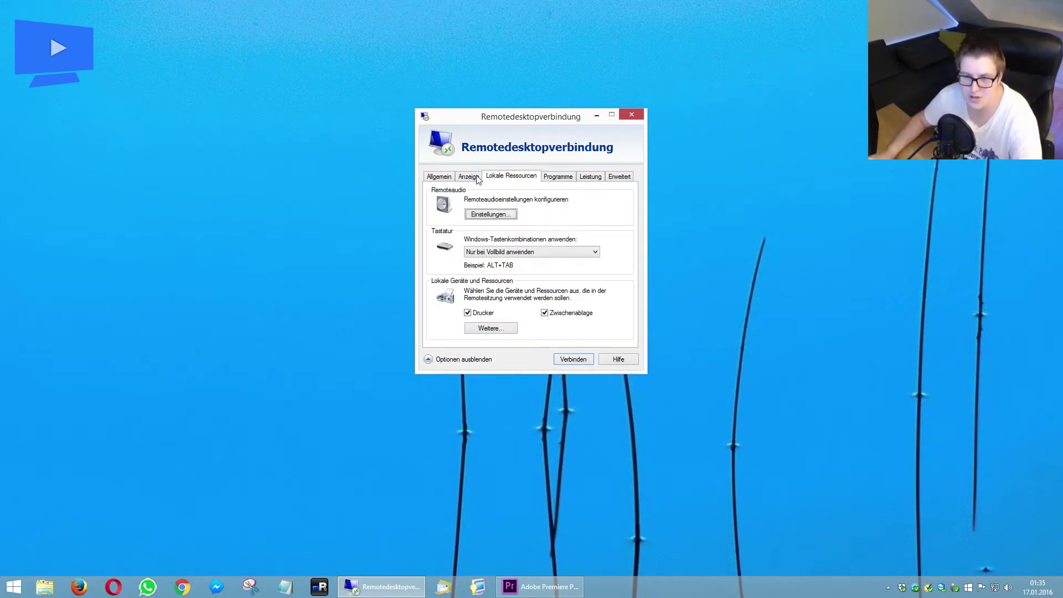
{"action": "left_click", "coordinate": [493, 329]}
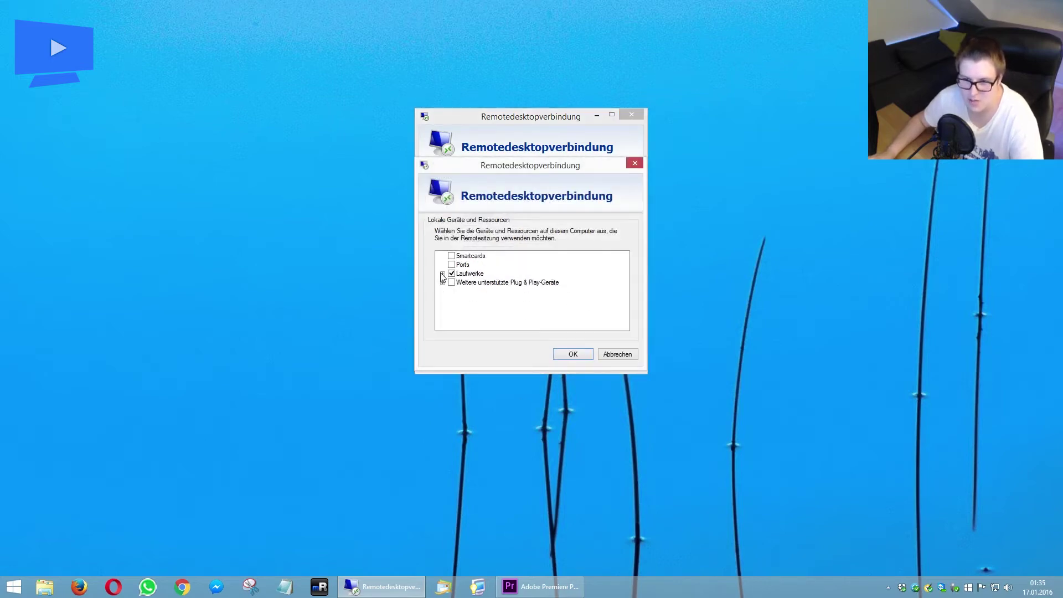
{"action": "left_click", "coordinate": [580, 351]}
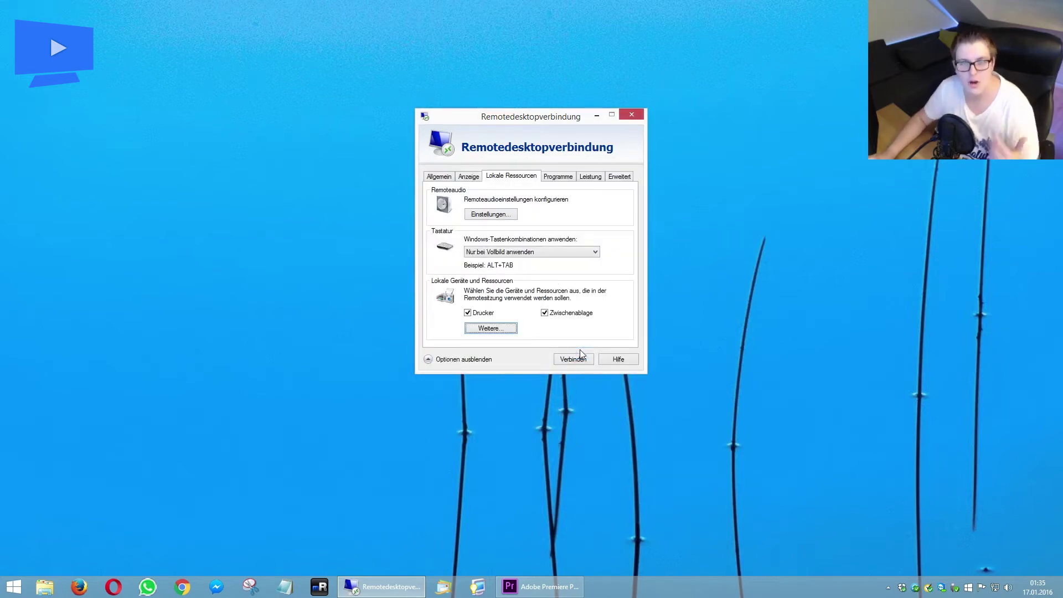
{"action": "left_click", "coordinate": [621, 317]}
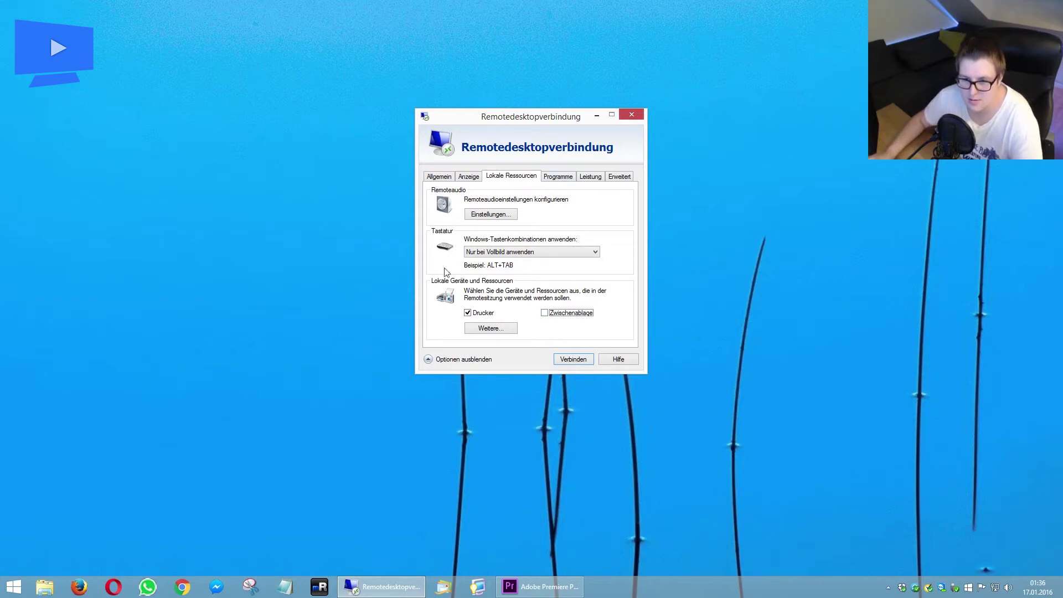
Step: Review the program start, performance and server authentication settings, keeping Verbindungsqualität automatisch erkennen and Warnung anzeigen
{"action": "left_click", "coordinate": [551, 178]}
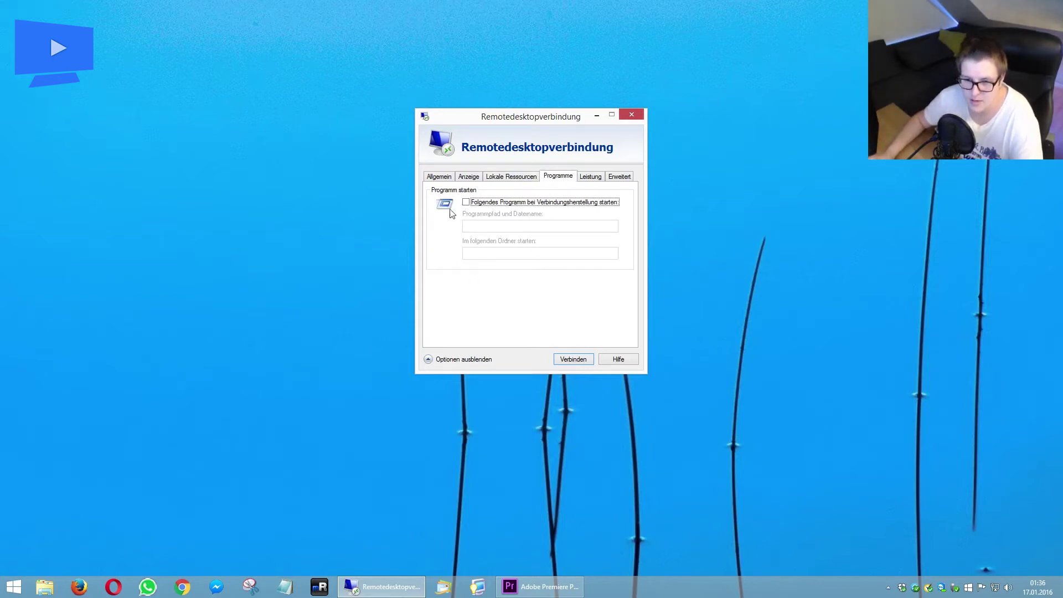
{"action": "left_click", "coordinate": [593, 178]}
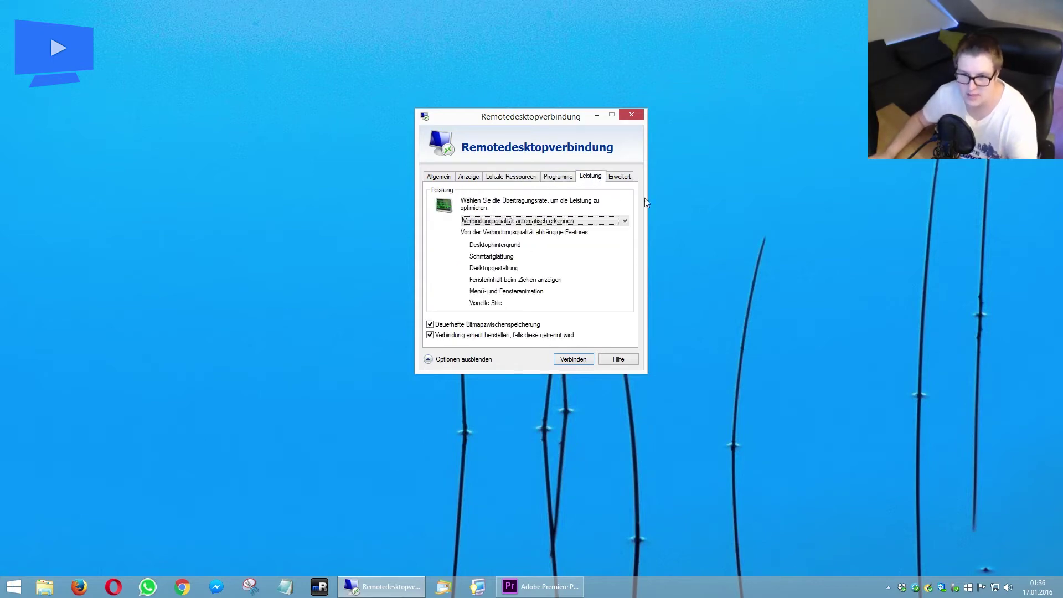
{"action": "left_click", "coordinate": [605, 222]}
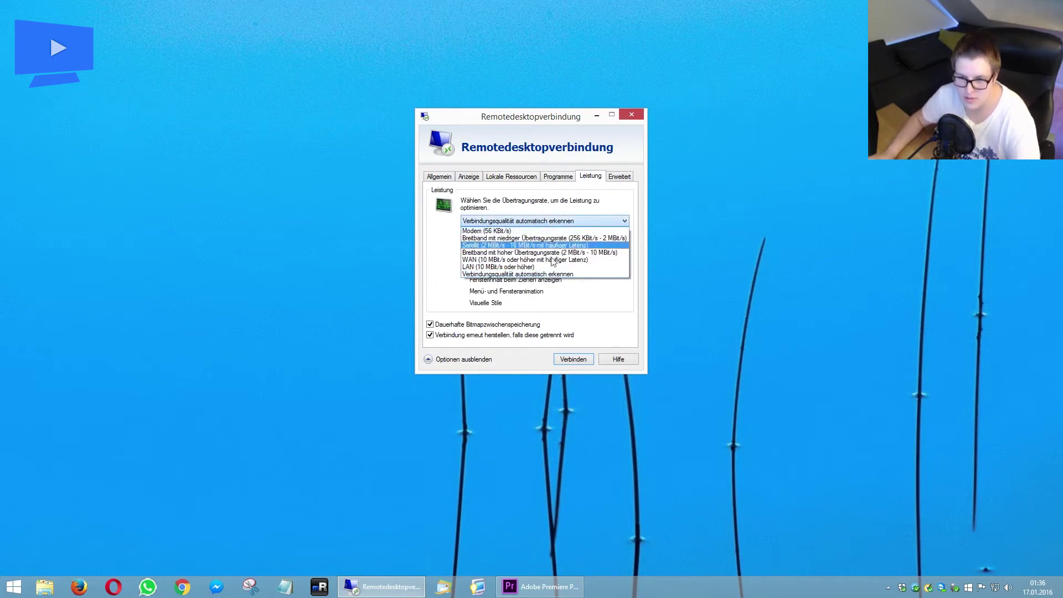
{"action": "left_click", "coordinate": [509, 274]}
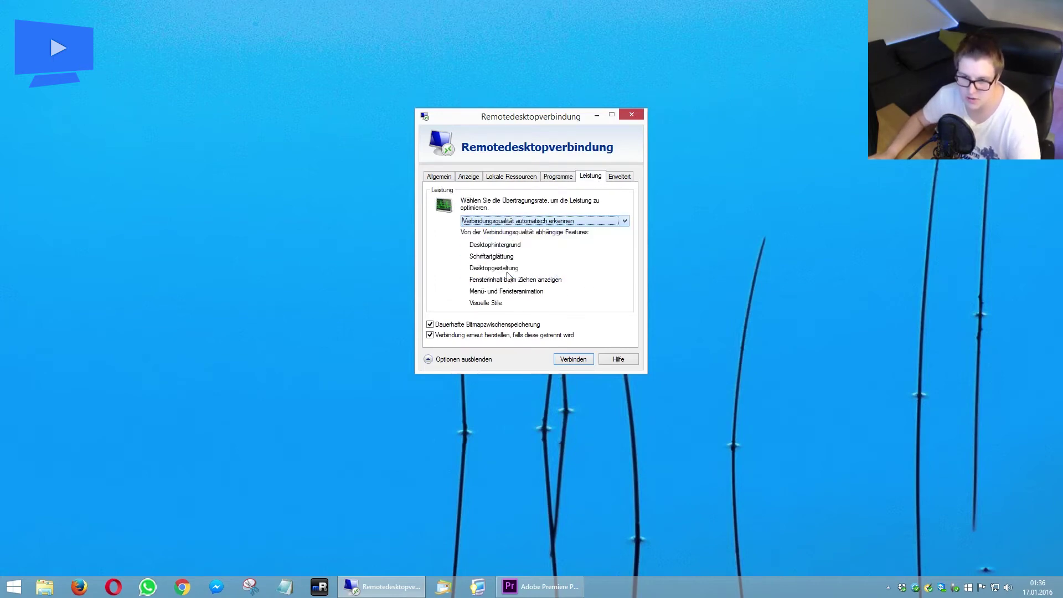
{"action": "left_click", "coordinate": [620, 177]}
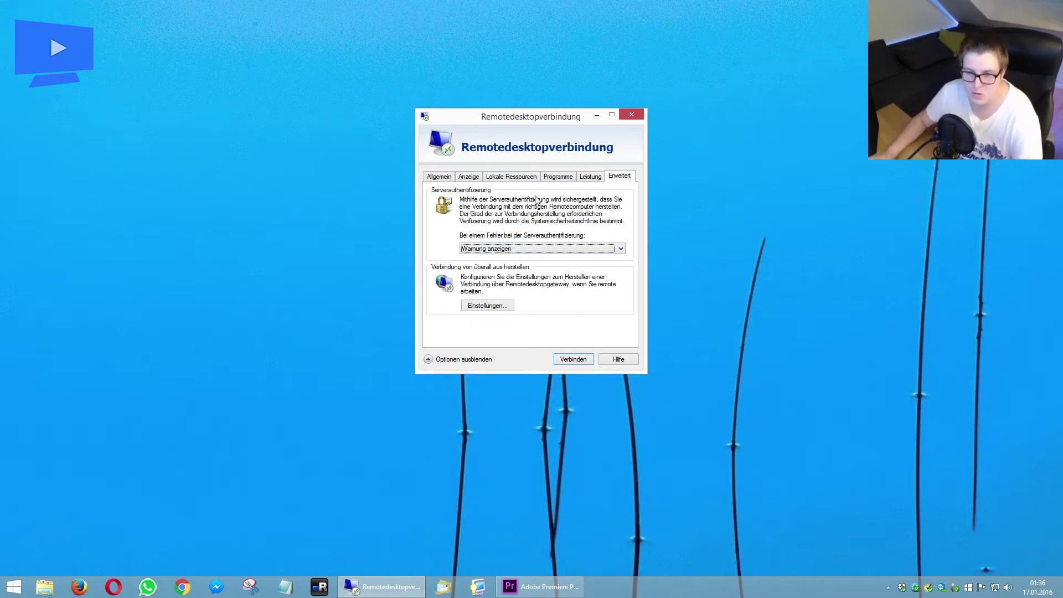
{"action": "left_click", "coordinate": [505, 252]}
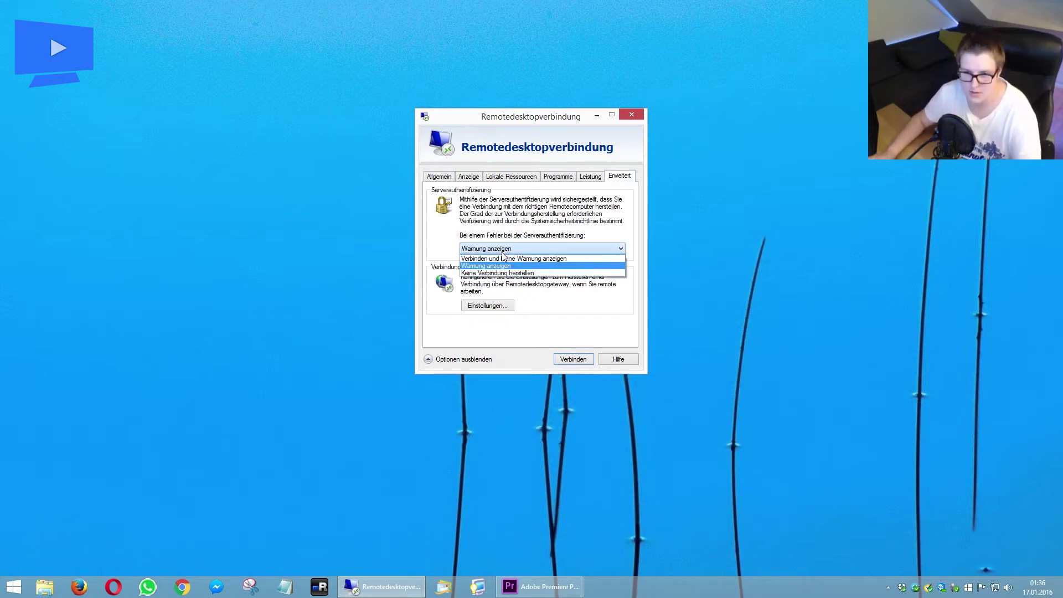
{"action": "left_click", "coordinate": [503, 250]}
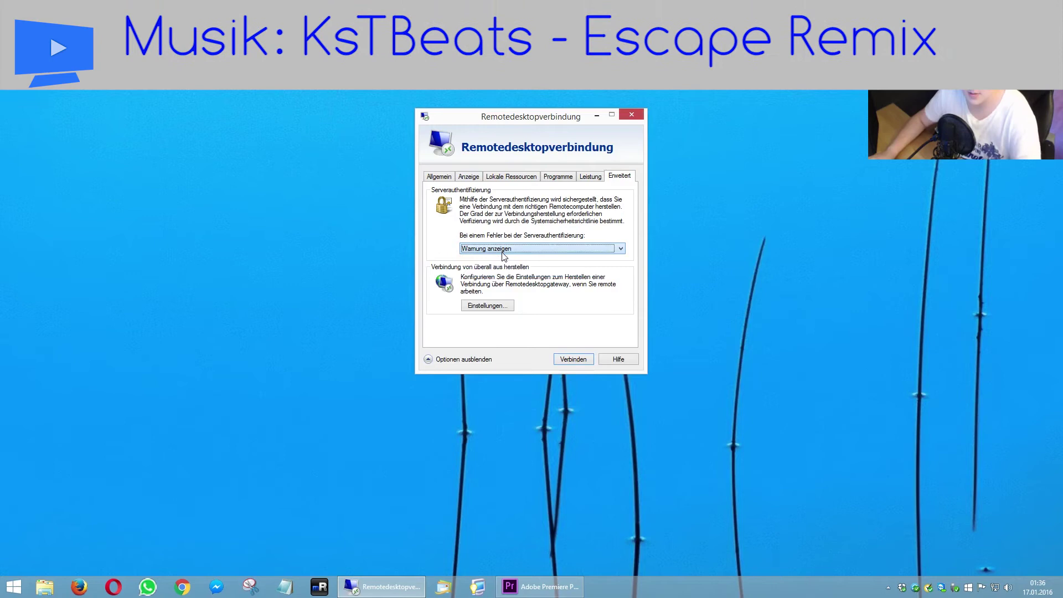
Step: Return to the general connection settings, connect to 192.168.178.35, and sign in as Mitarbeiter with the account password
{"action": "left_click", "coordinate": [441, 176]}
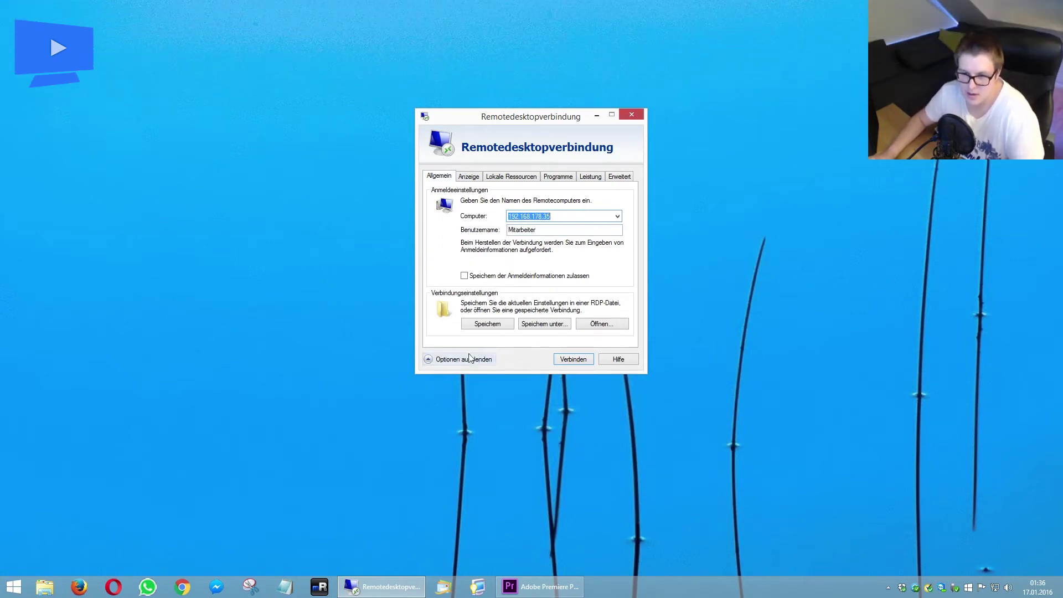
{"action": "left_click", "coordinate": [435, 359]}
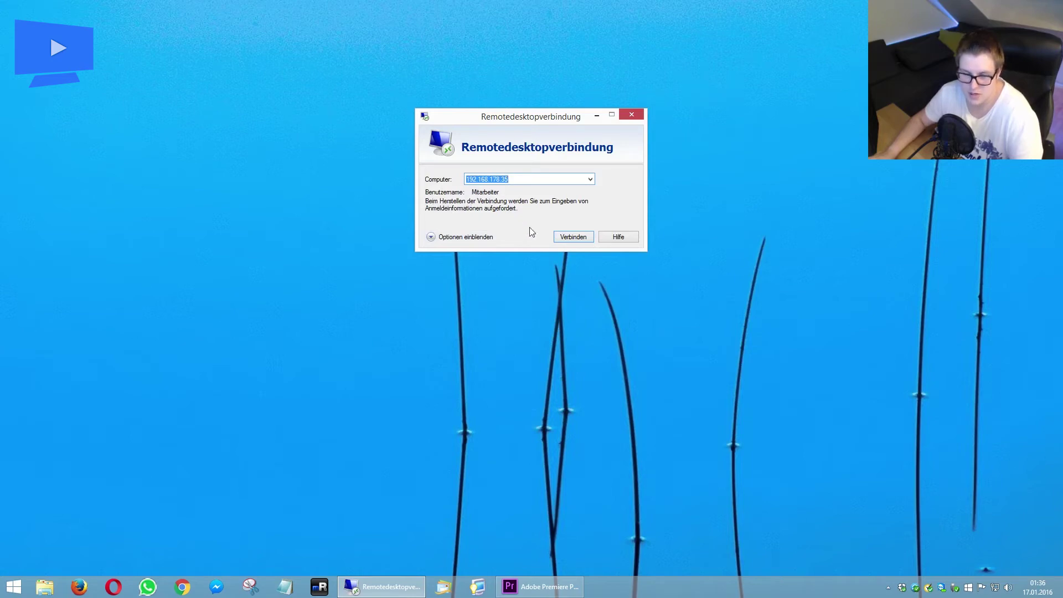
{"action": "left_click", "coordinate": [468, 238]}
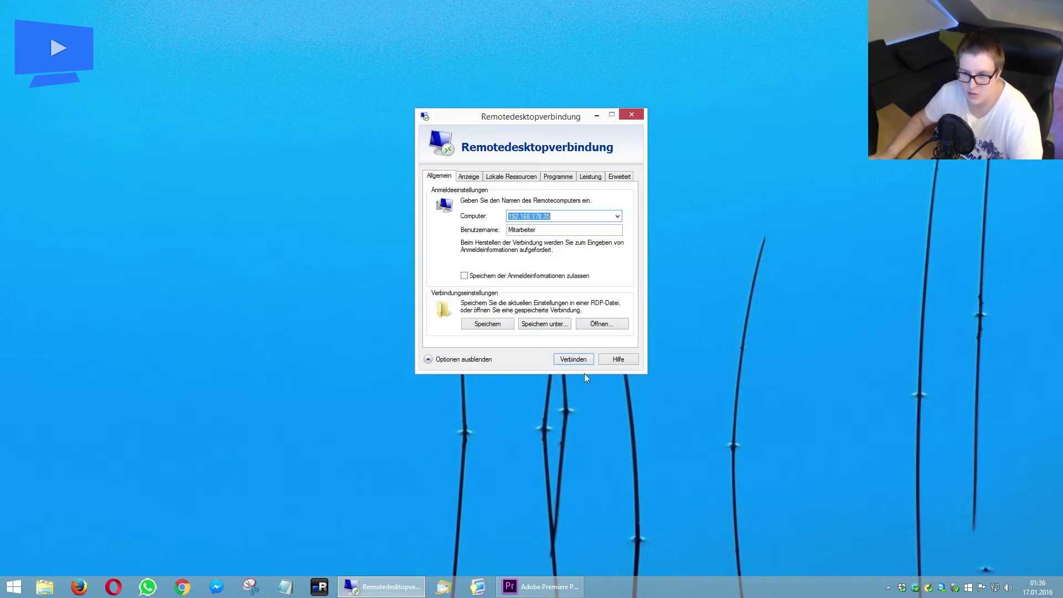
{"action": "left_click", "coordinate": [573, 358]}
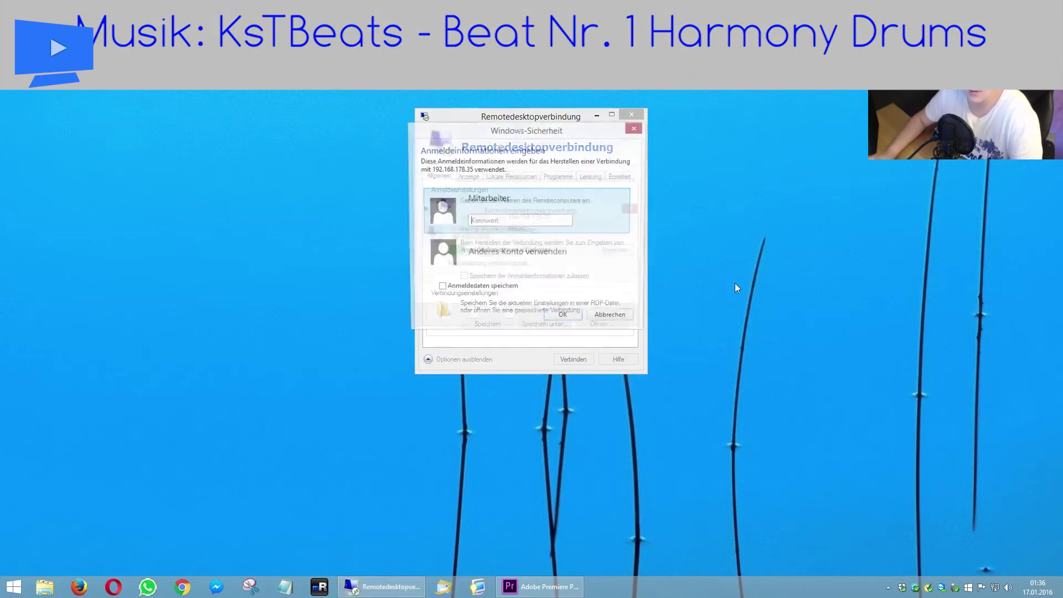
{"action": "type", "text": "a"}
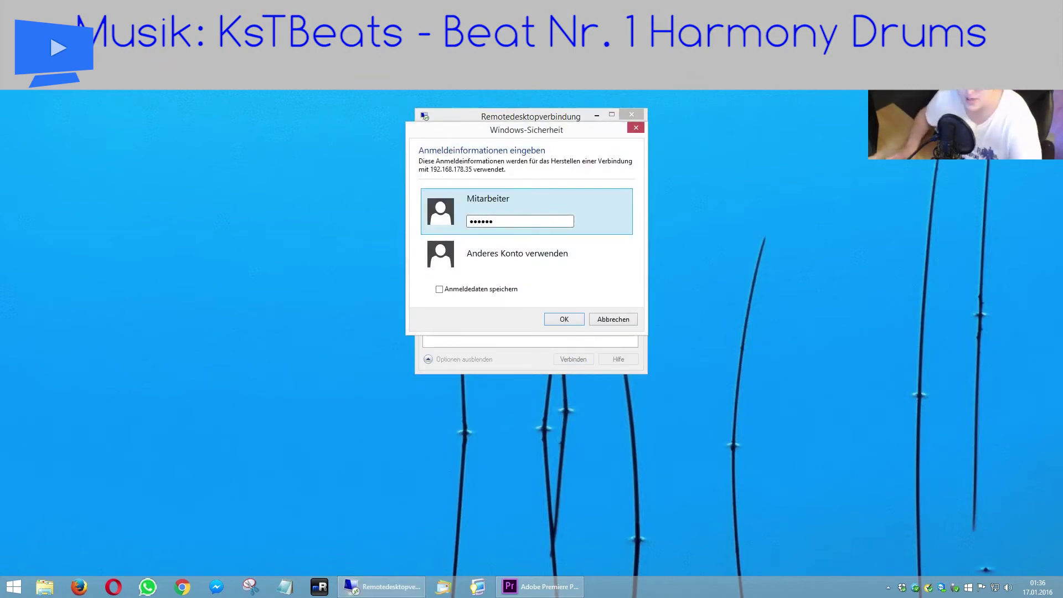
{"action": "key", "text": "Return"}
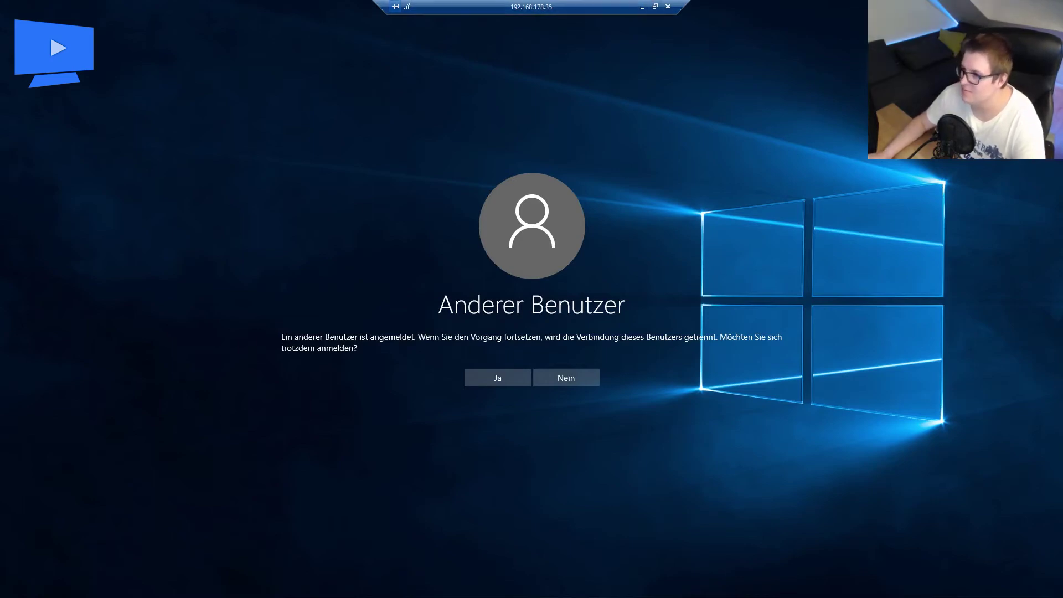
Step: Minimize the command prompt in the virtual machine, then confirm the Mitarbeiter sign-in despite the other logged-on user
{"action": "key", "text": "alt+Tab"}
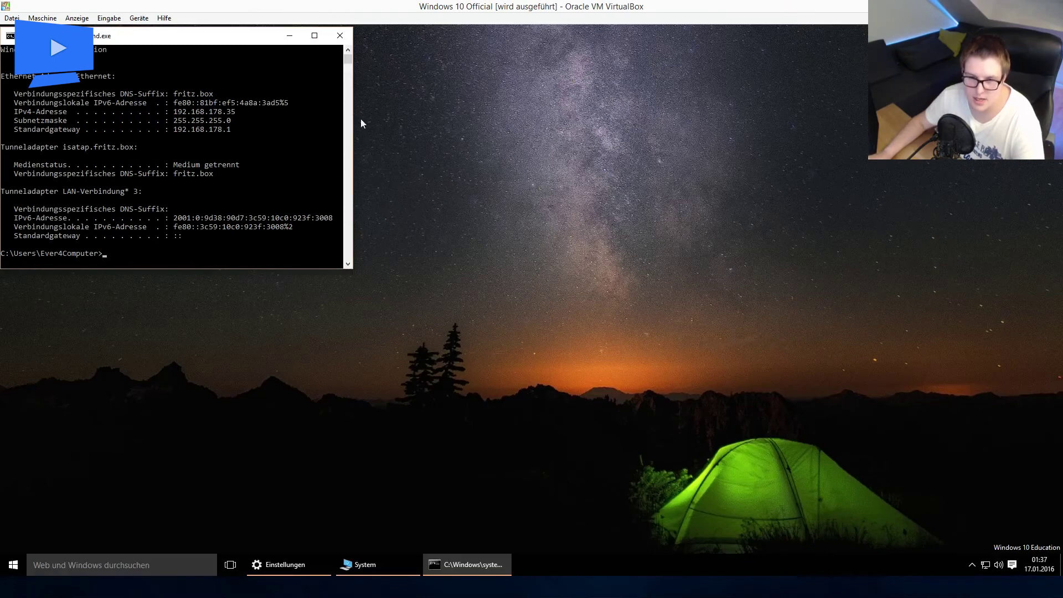
{"action": "left_click_drag", "start_coordinate": [246, 47], "coordinate": [647, 188]}
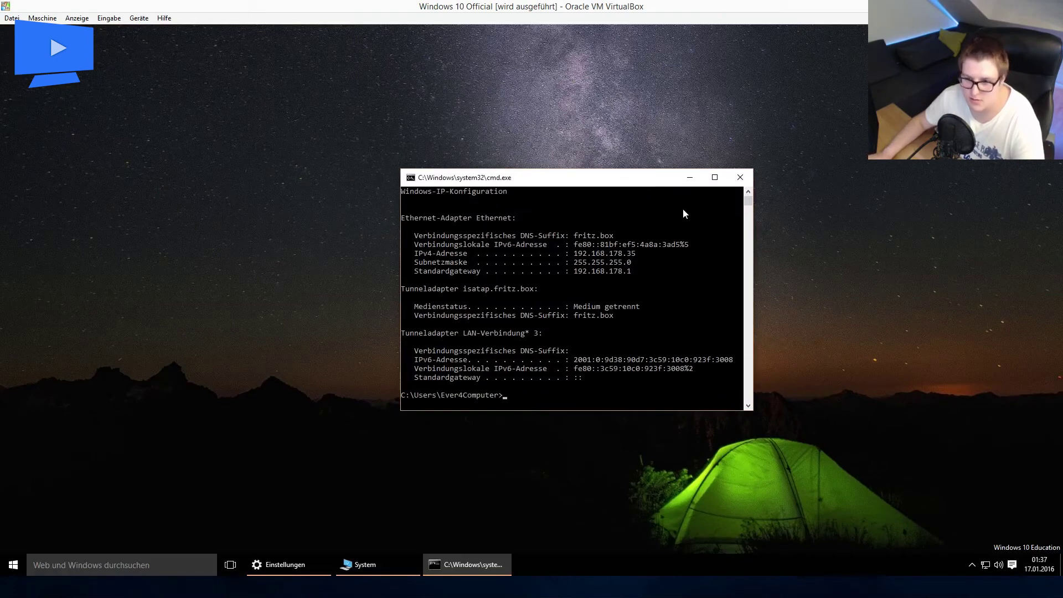
{"action": "left_click", "coordinate": [690, 177]}
{"action": "key", "text": "alt+Tab"}
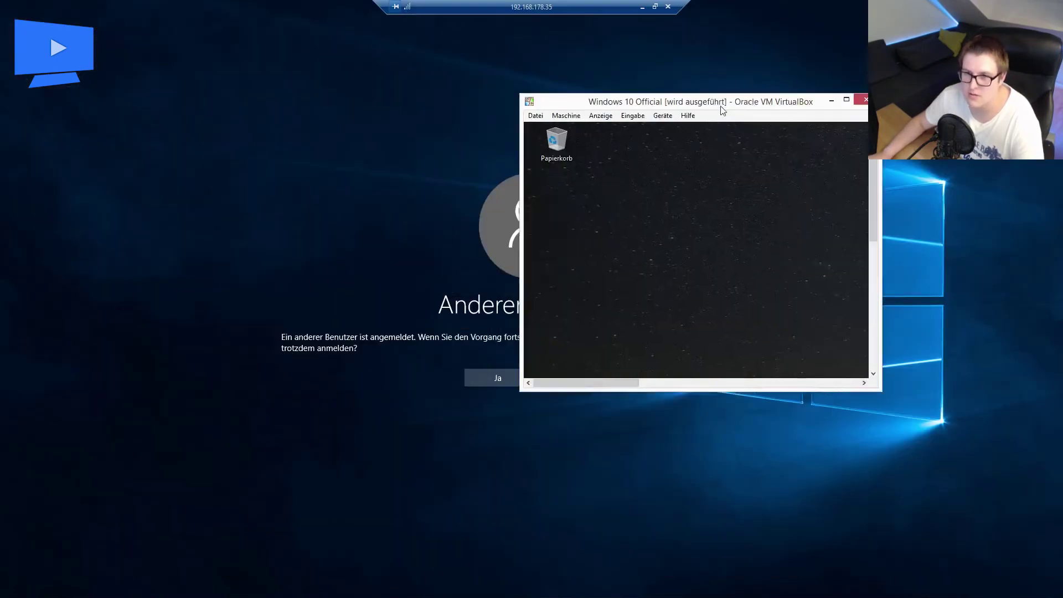
{"action": "left_click", "coordinate": [479, 374]}
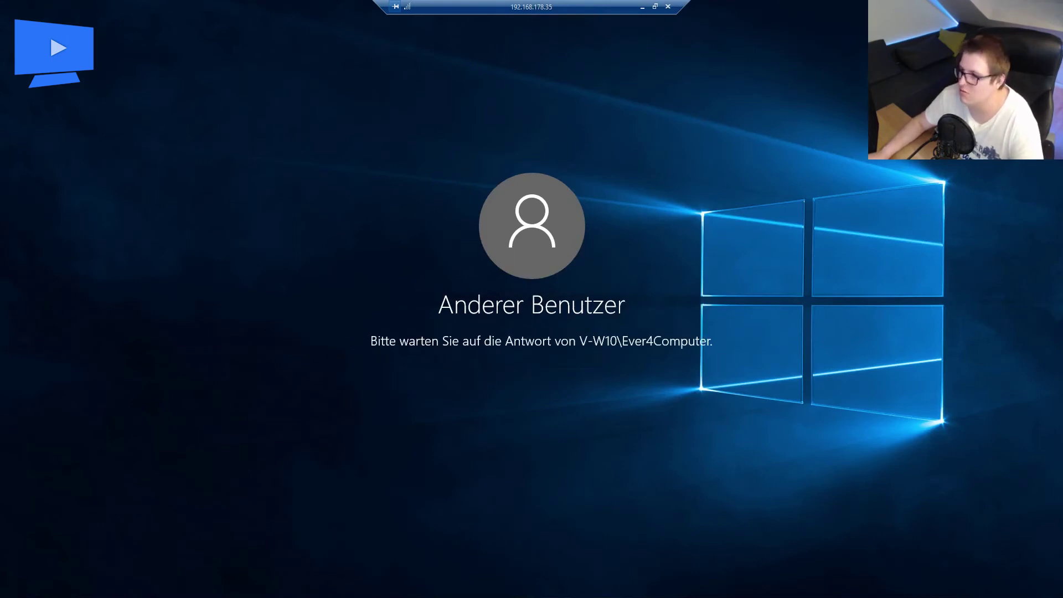
Step: Switch to the virtual machine, allow Mitarbeiter's Remote Desktop connection request, and return to the remote session
{"action": "key", "text": "alt+Tab"}
{"action": "left_click_drag", "start_coordinate": [986, 199], "coordinate": [471, 1]}
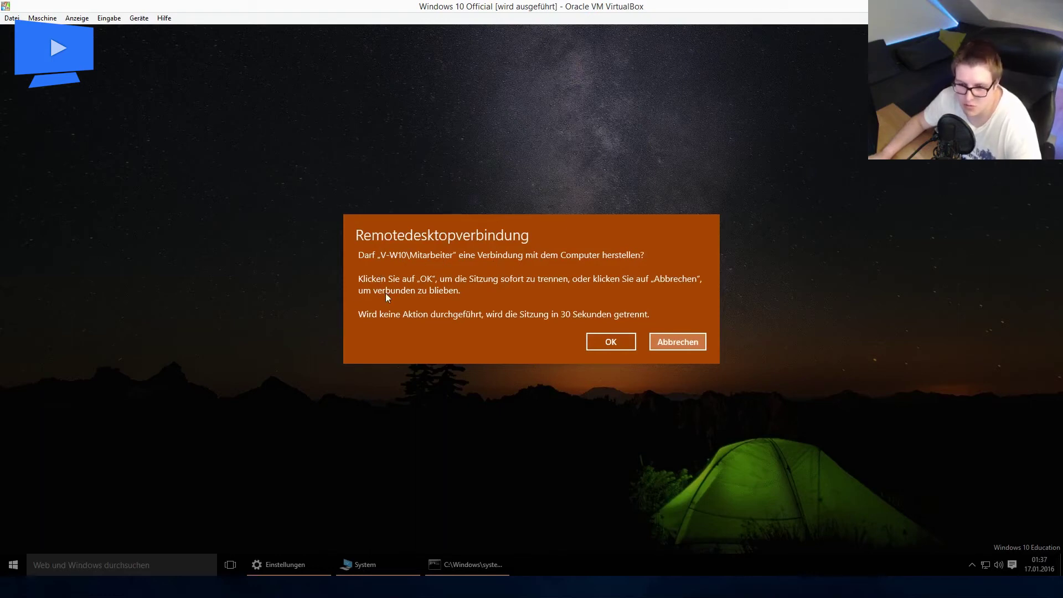
{"action": "left_click", "coordinate": [613, 341]}
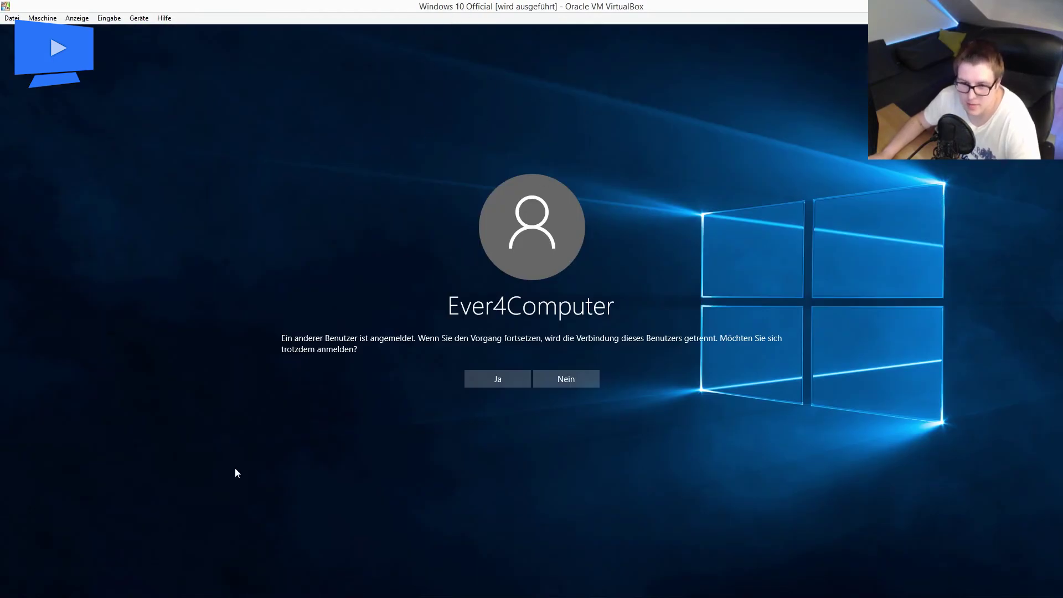
{"action": "double_click", "coordinate": [419, 6]}
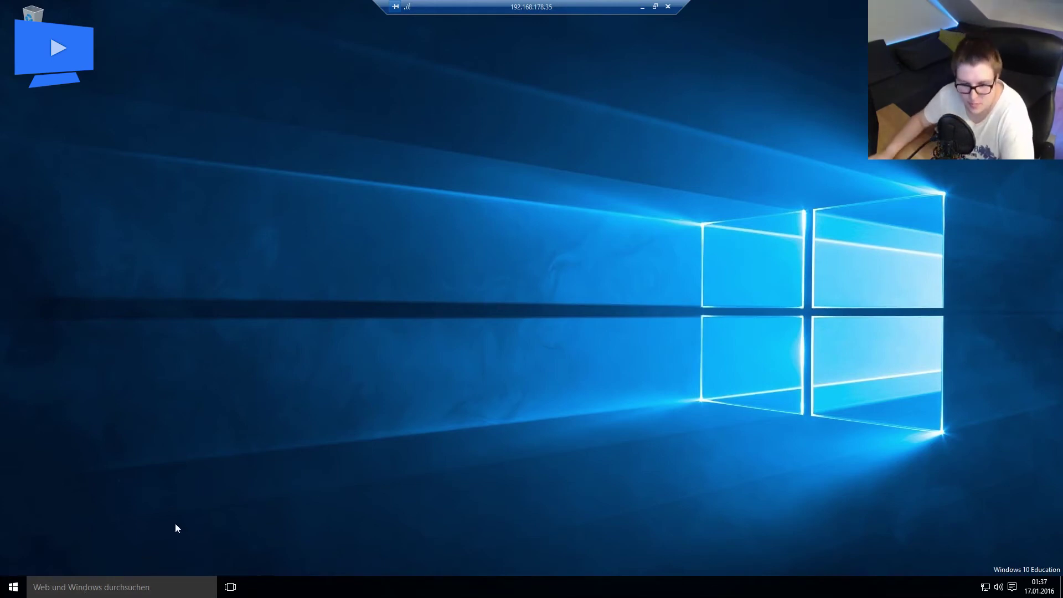
Step: Examine Mitarbeiter's remote desktop and compare it with the sign-in screen in the virtual machine window
{"action": "left_click", "coordinate": [141, 588]}
{"action": "left_click", "coordinate": [489, 461]}
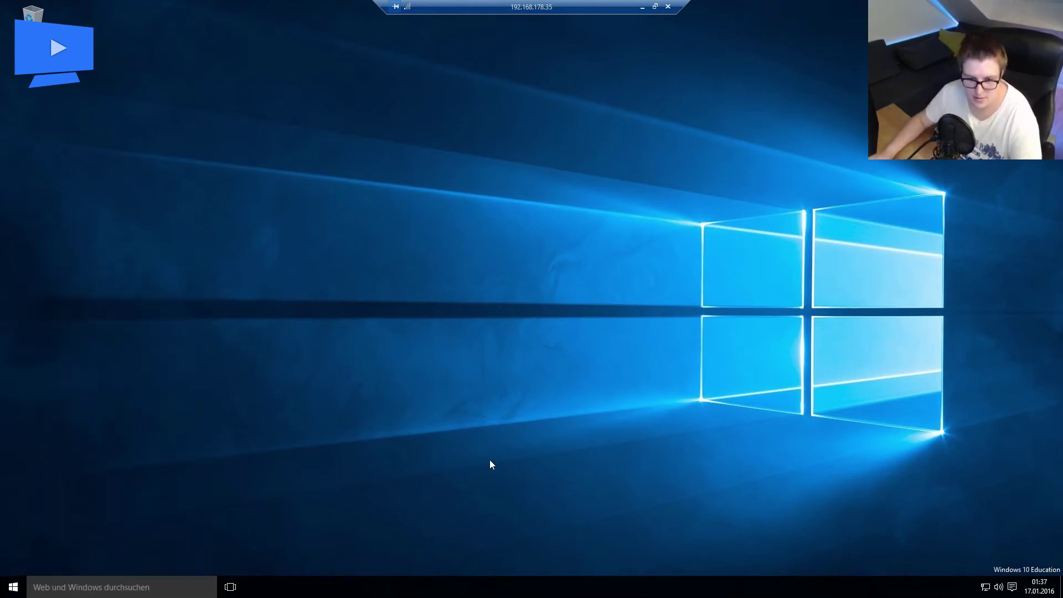
{"action": "double_click", "coordinate": [488, 5]}
{"action": "left_click_drag", "start_coordinate": [543, 278], "coordinate": [547, 2]}
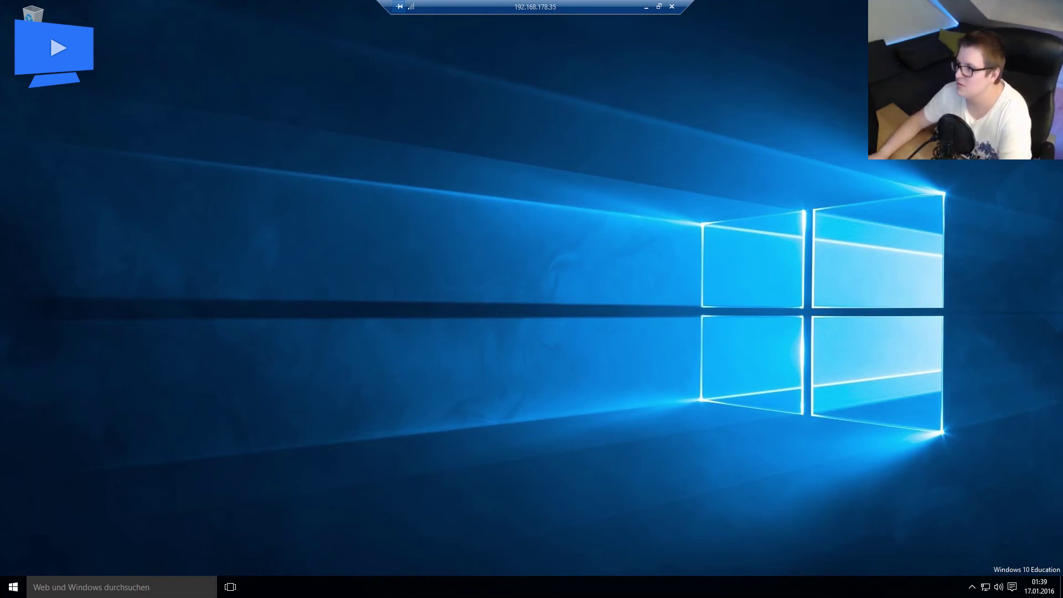
{"action": "key", "text": "alt+Tab"}
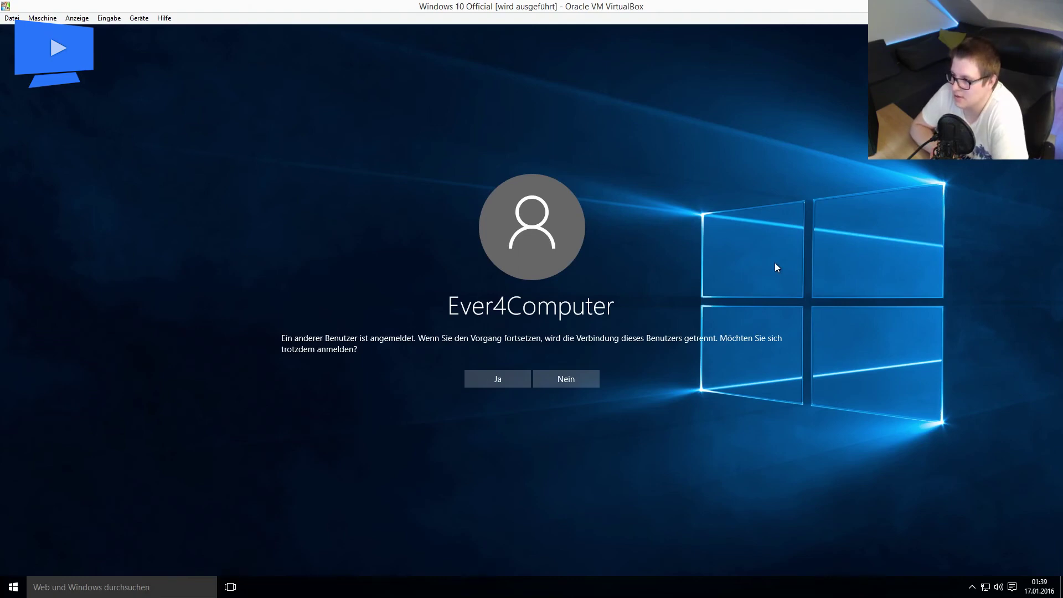
{"action": "key", "text": "alt+Tab"}
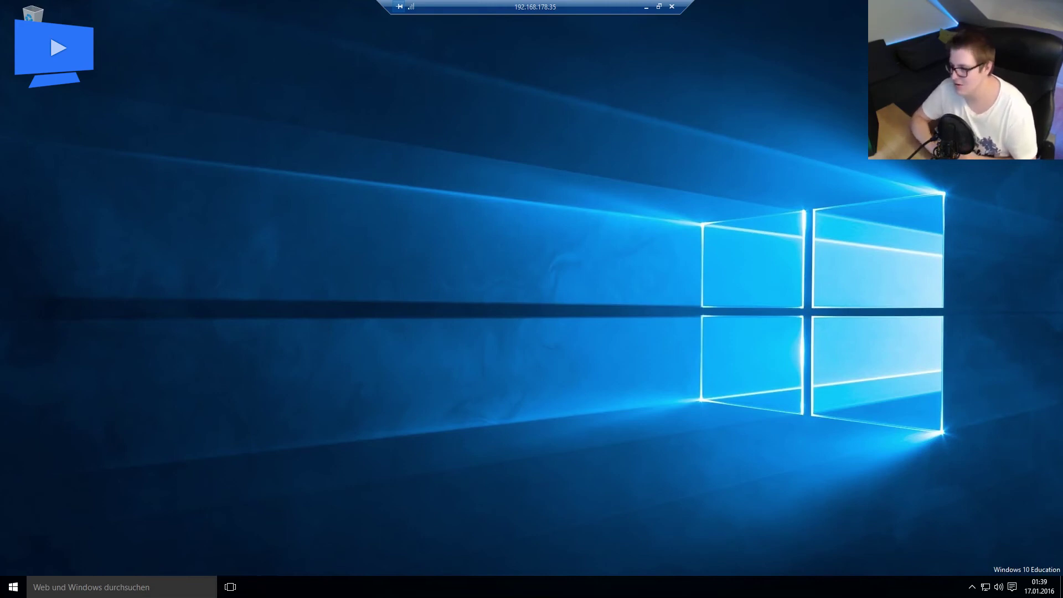
{"action": "left_click", "coordinate": [838, 294]}
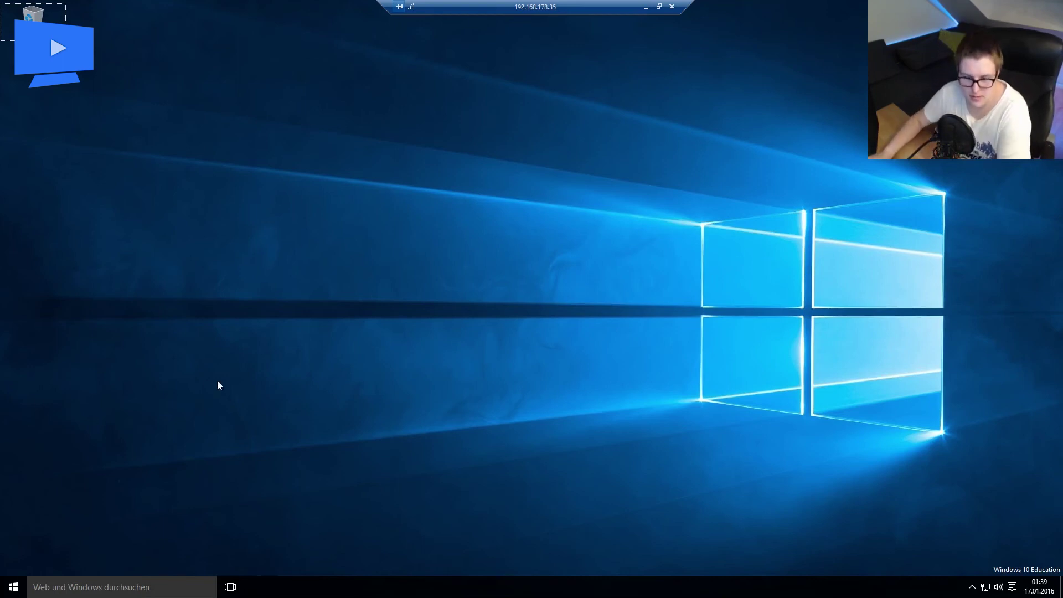
Step: Sign Mitarbeiter out of the remote session and resume the original user's session in the virtual machine
{"action": "left_click", "coordinate": [18, 578]}
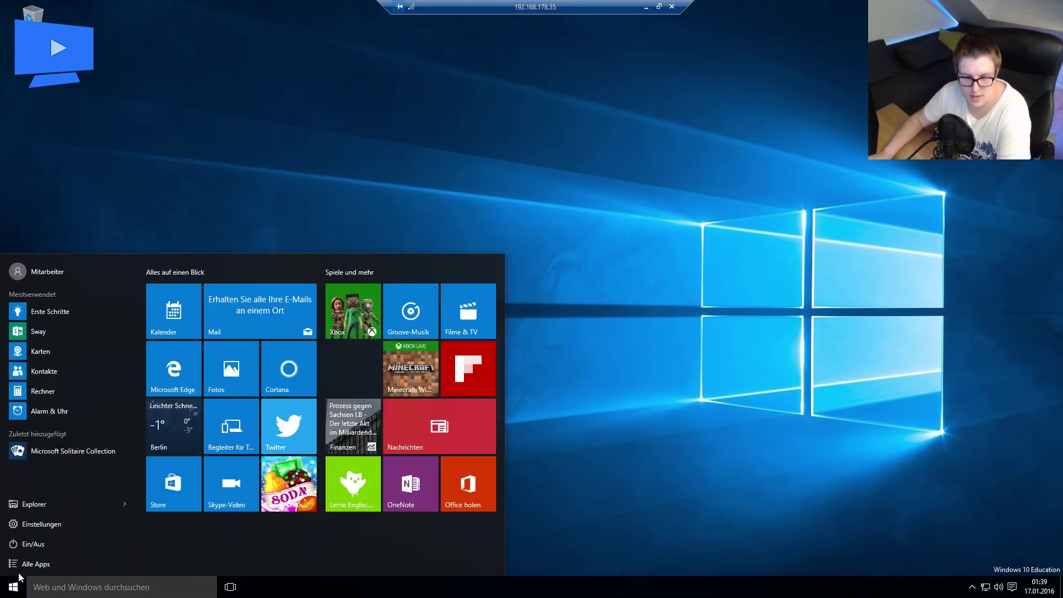
{"action": "left_click", "coordinate": [50, 279]}
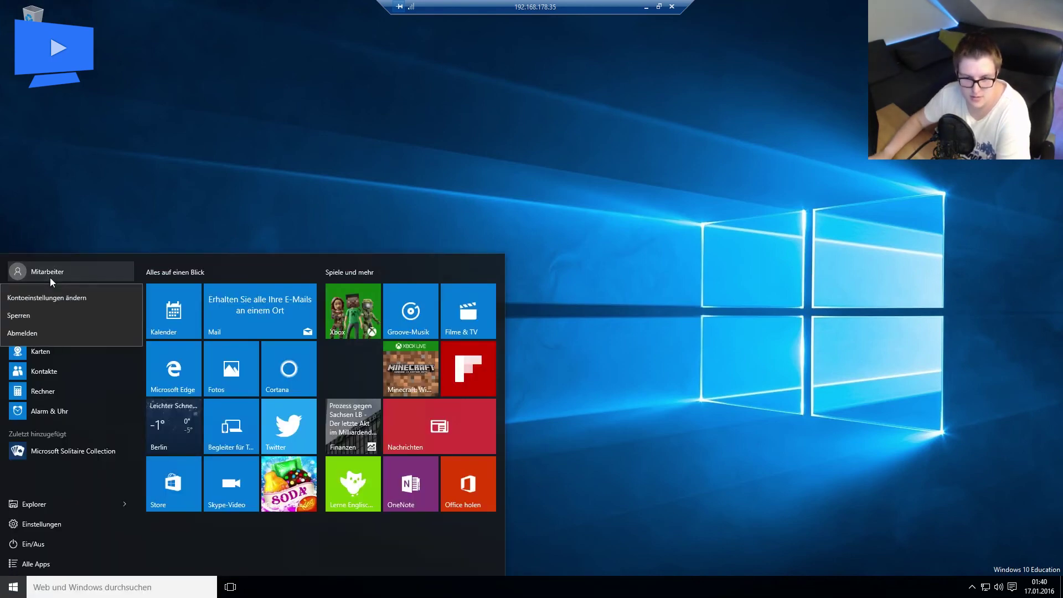
{"action": "left_click", "coordinate": [31, 334]}
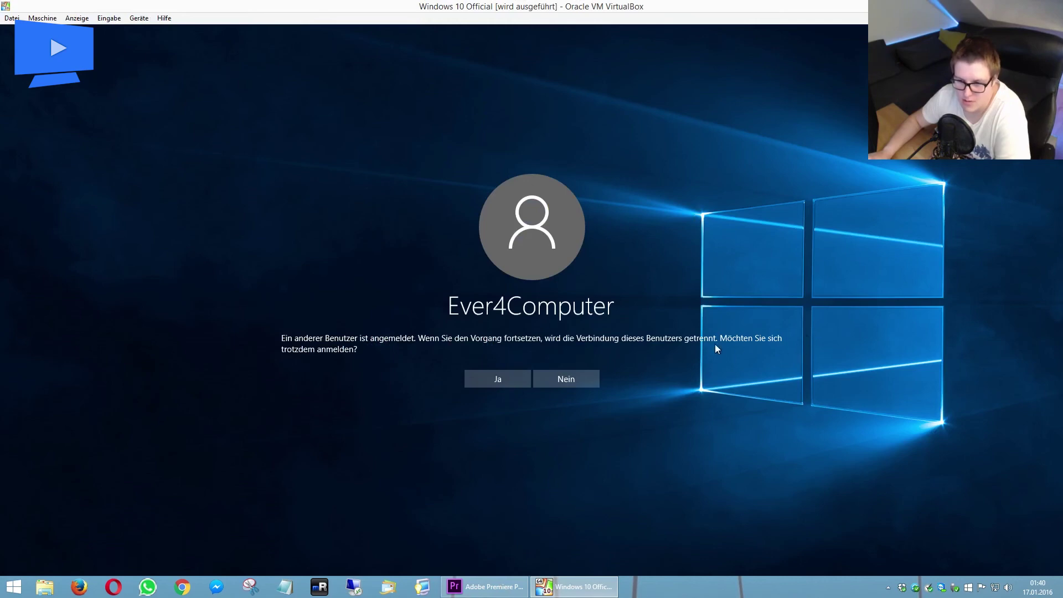
{"action": "left_click", "coordinate": [491, 381]}
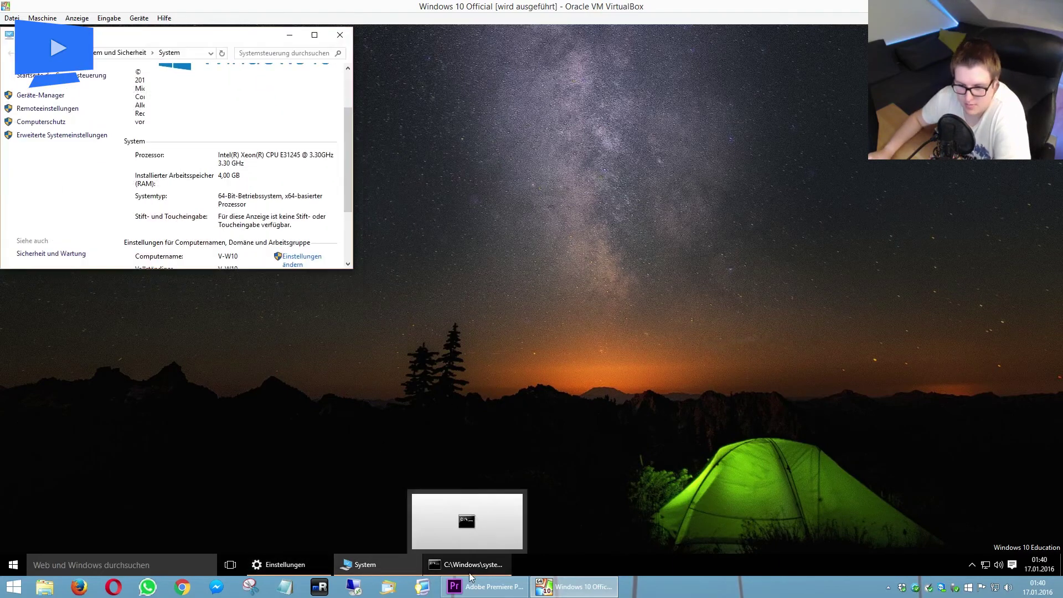
Step: Bring up the command prompt and close the System, command prompt and Einstellungen windows in the virtual machine
{"action": "left_click", "coordinate": [470, 567]}
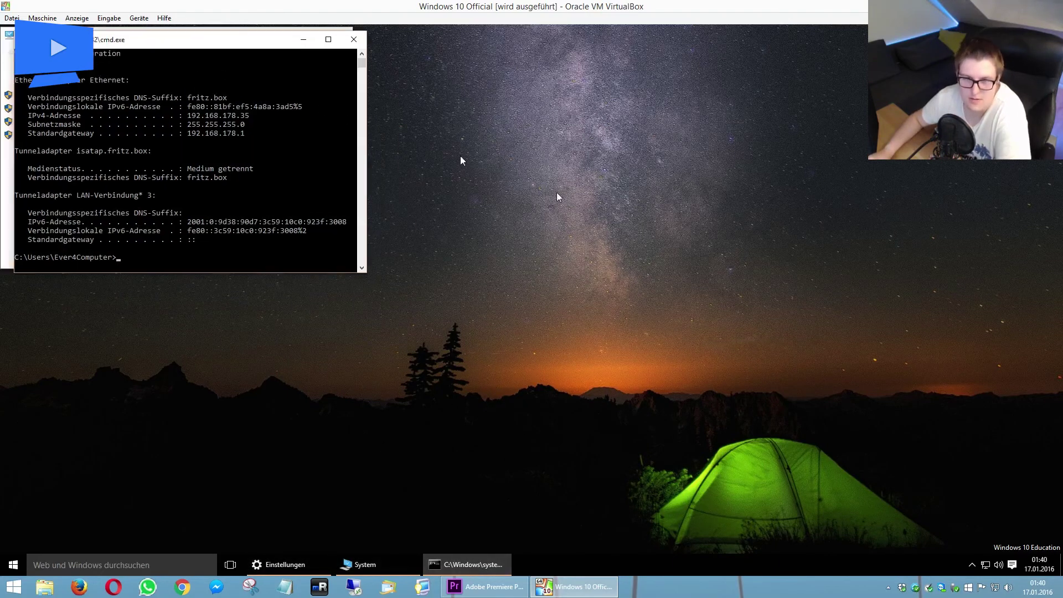
{"action": "left_click_drag", "start_coordinate": [166, 35], "coordinate": [686, 223]}
{"action": "left_click_drag", "start_coordinate": [227, 34], "coordinate": [565, 191]}
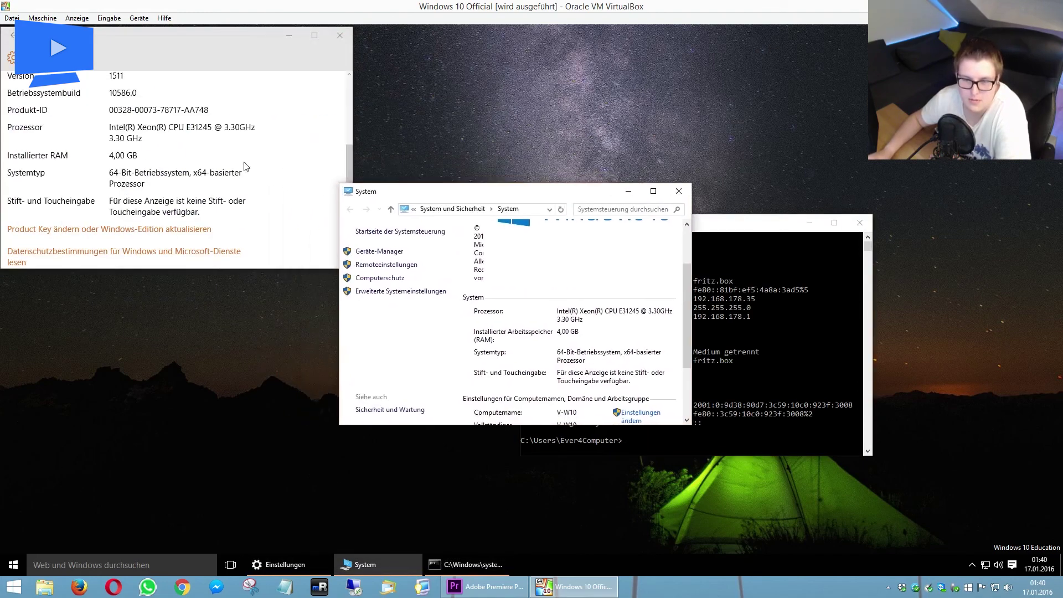
{"action": "left_click", "coordinate": [678, 192]}
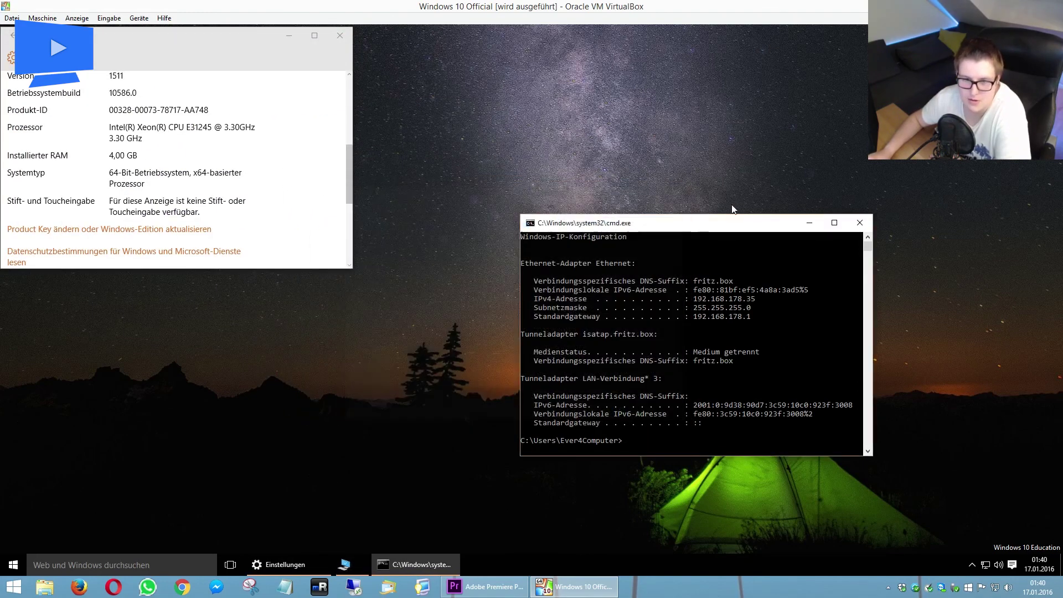
{"action": "left_click", "coordinate": [861, 223]}
{"action": "left_click", "coordinate": [340, 37]}
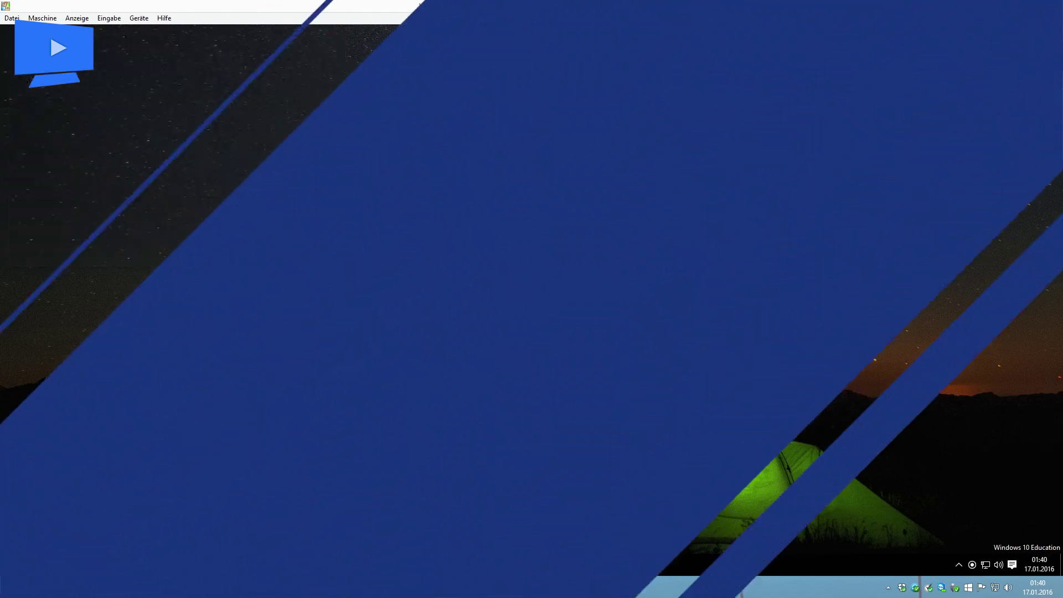